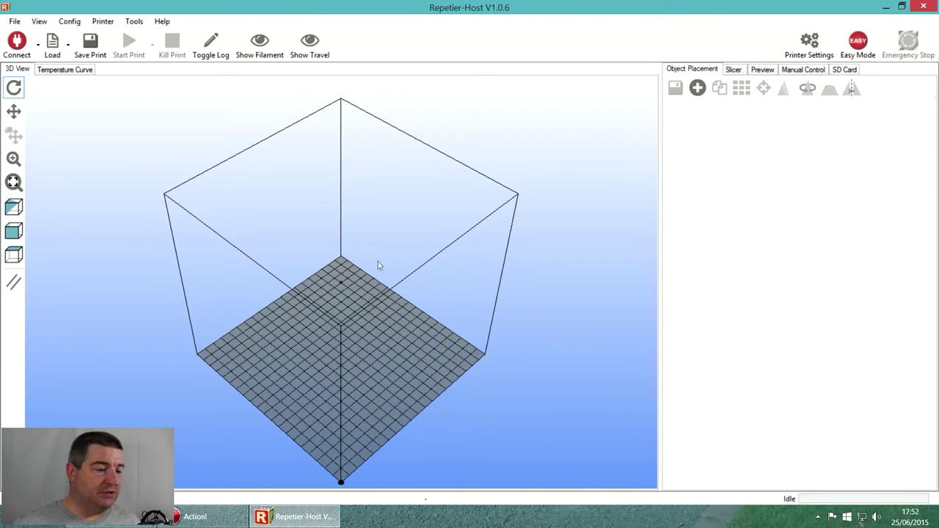
Step: Load Clapper 1.stl onto the print bed and orbit the view around it
{"action": "left_click_drag", "start_coordinate": [378, 324], "coordinate": [415, 292]}
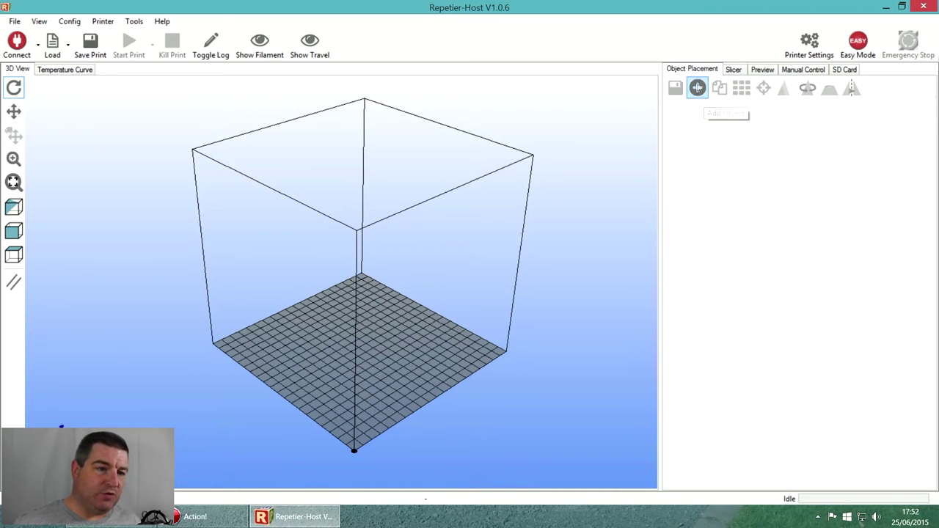
{"action": "left_click", "coordinate": [698, 88]}
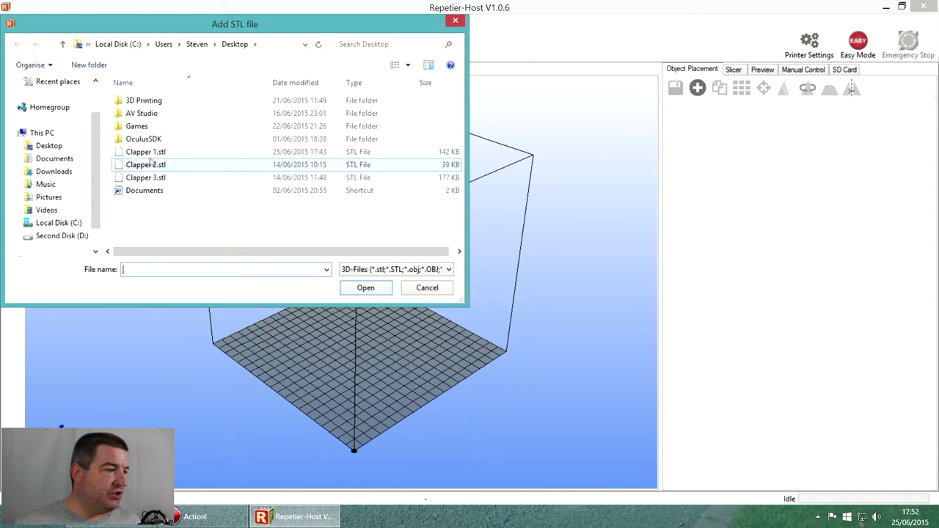
{"action": "left_click", "coordinate": [151, 152]}
{"action": "left_click", "coordinate": [365, 288]}
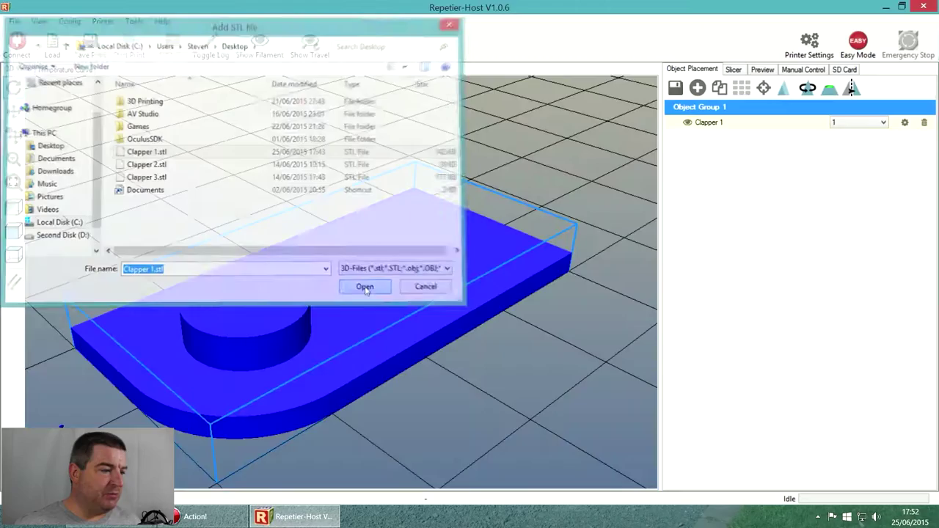
{"action": "scroll", "coordinate": [335, 265], "scroll_direction": "down", "scroll_amount": 5}
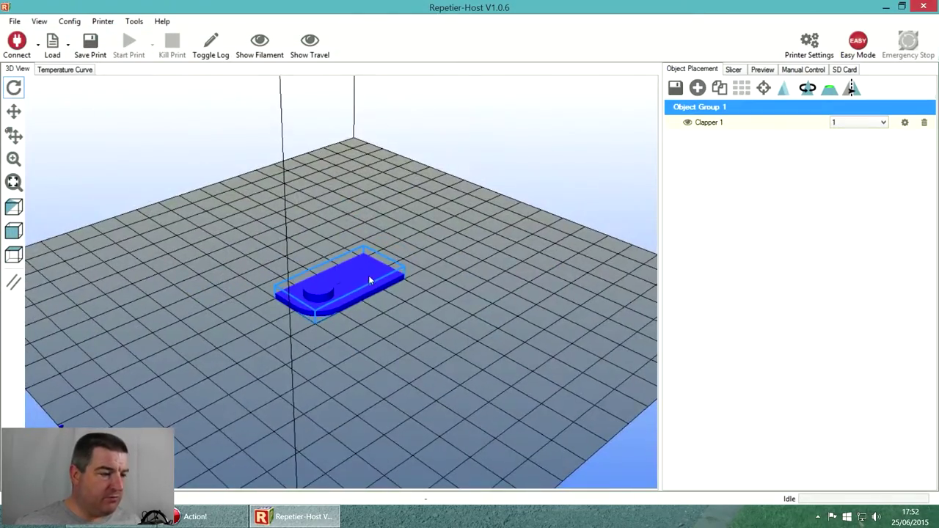
{"action": "left_click_drag", "start_coordinate": [369, 275], "coordinate": [352, 321]}
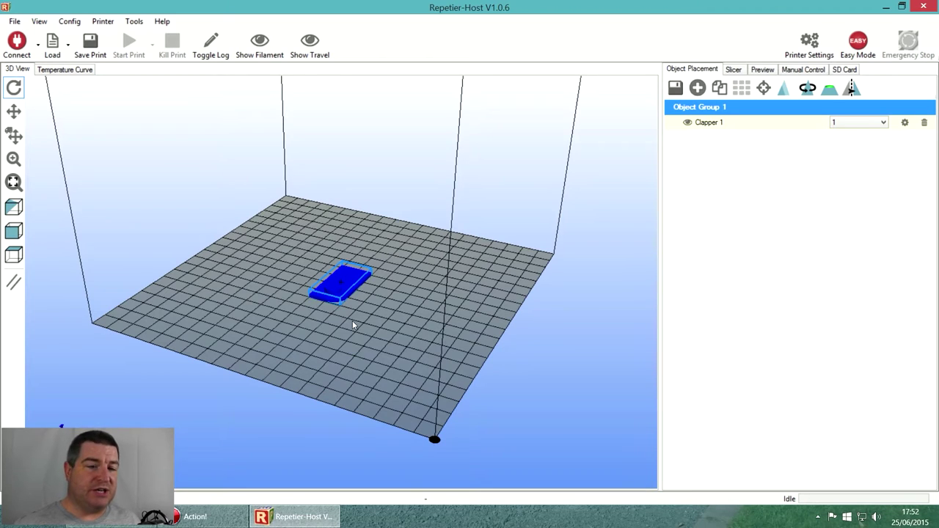
{"action": "left_click_drag", "start_coordinate": [352, 321], "coordinate": [210, 330]}
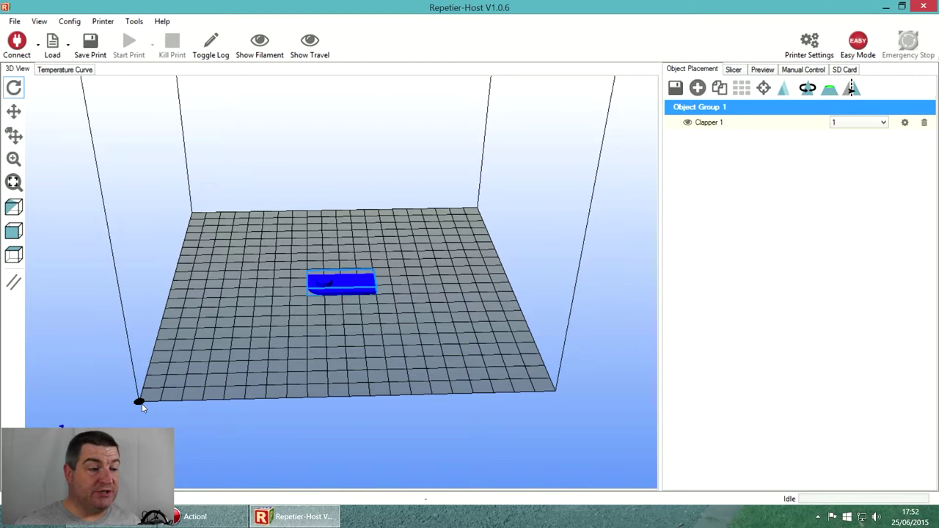
{"action": "left_click_drag", "start_coordinate": [215, 384], "coordinate": [192, 397]}
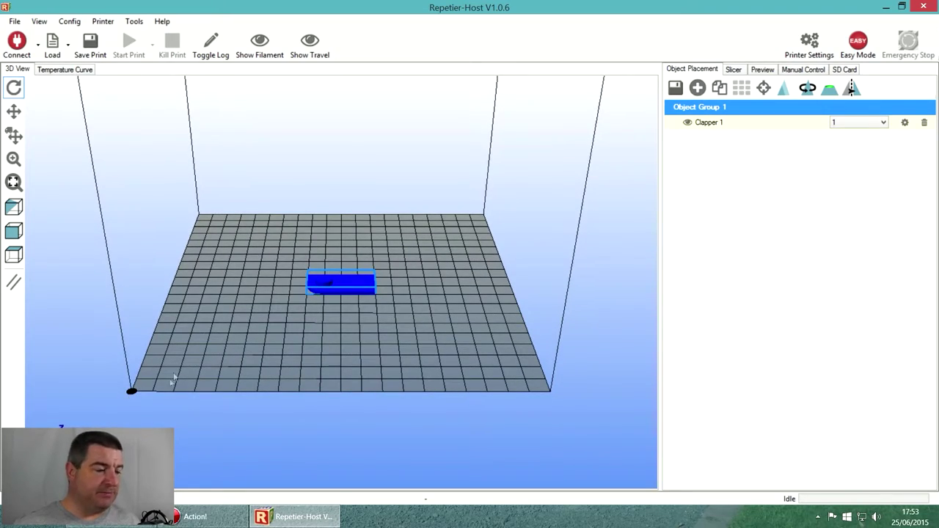
{"action": "left_click_drag", "start_coordinate": [139, 387], "coordinate": [344, 319]}
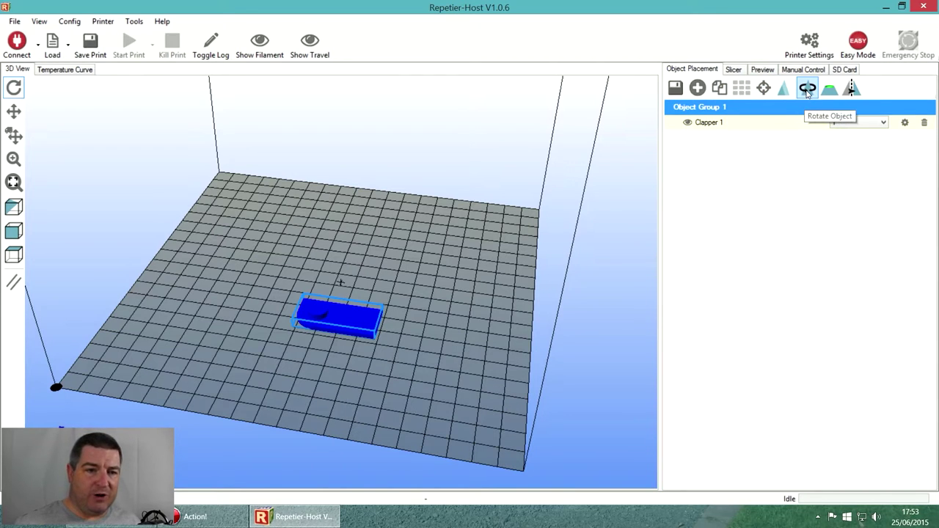
{"action": "left_click", "coordinate": [808, 89]}
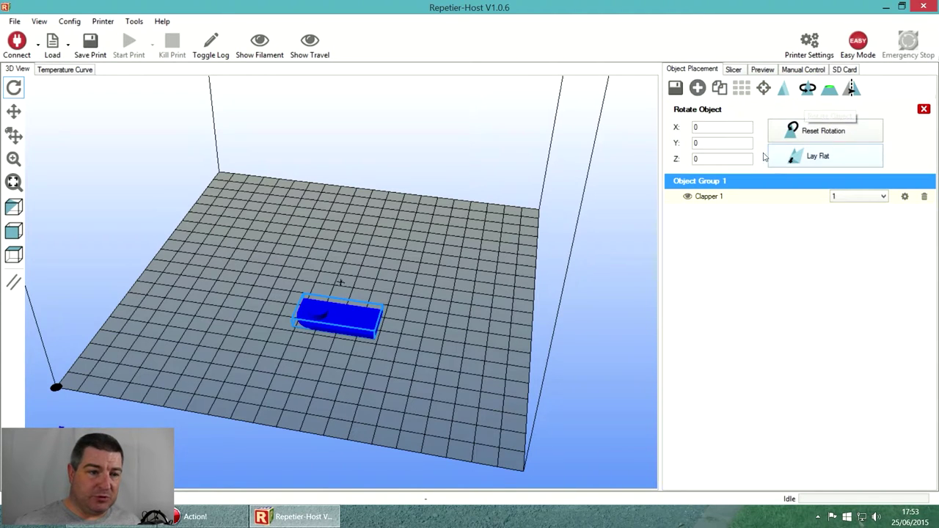
Step: Enter 90 as the Z rotation so Clapper 1 turns 90° about the vertical axis
{"action": "left_click", "coordinate": [706, 157]}
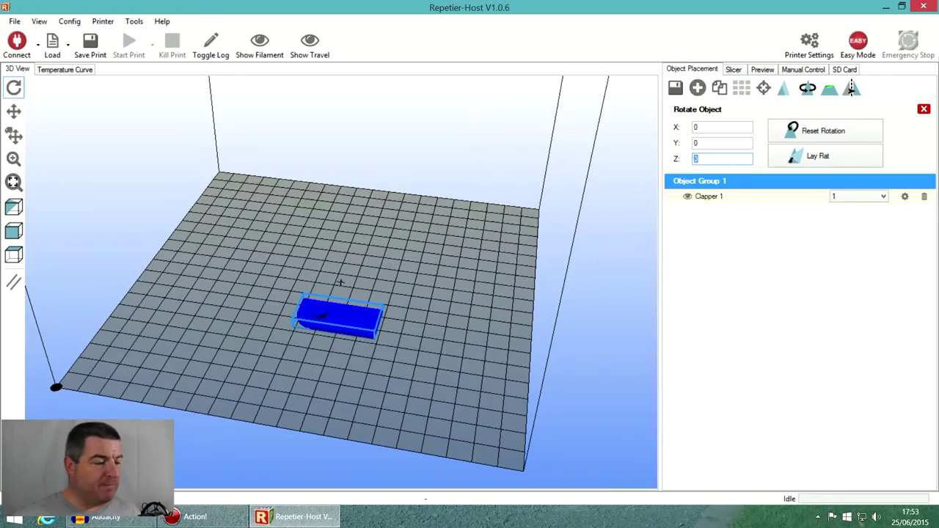
{"action": "left_click_drag", "start_coordinate": [340, 283], "coordinate": [147, 422]}
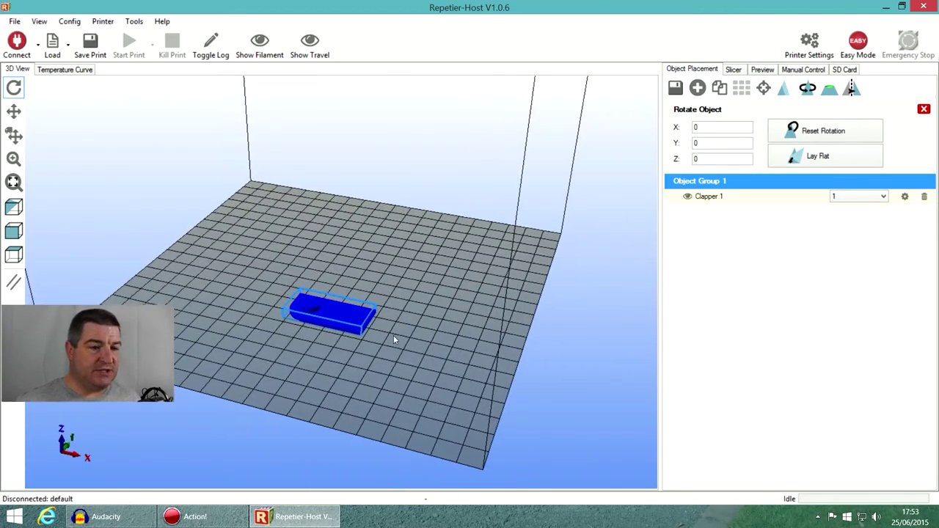
{"action": "left_click", "coordinate": [723, 158]}
{"action": "type", "text": "90"}
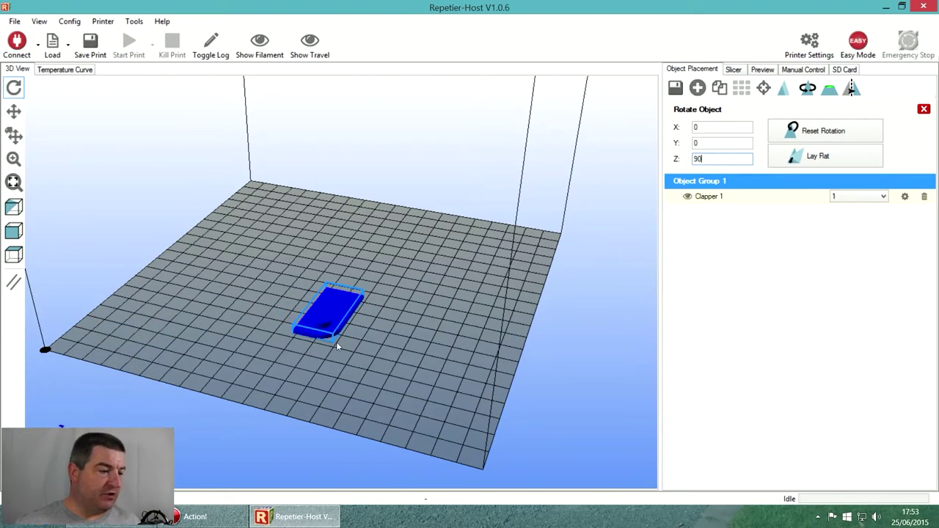
{"action": "left_click_drag", "start_coordinate": [338, 342], "coordinate": [348, 319]}
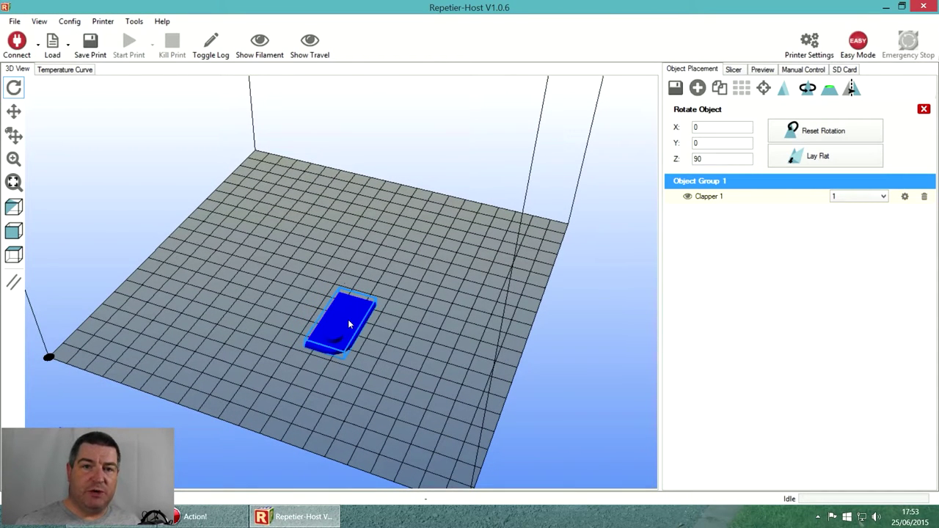
{"action": "left_click", "coordinate": [719, 87]}
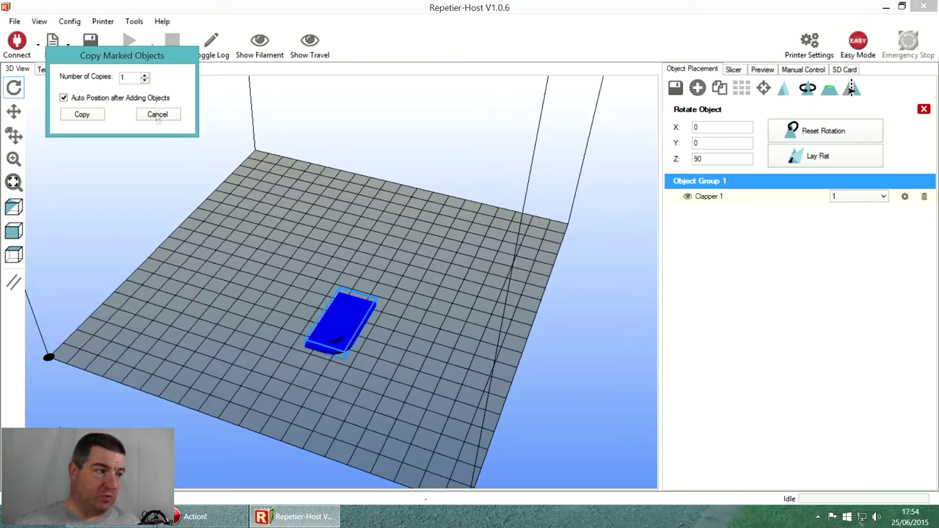
Step: Make one copy of the clapper and mirror one of the two copies
{"action": "left_click", "coordinate": [89, 116]}
{"action": "scroll", "coordinate": [296, 279], "scroll_direction": "down", "scroll_amount": 5}
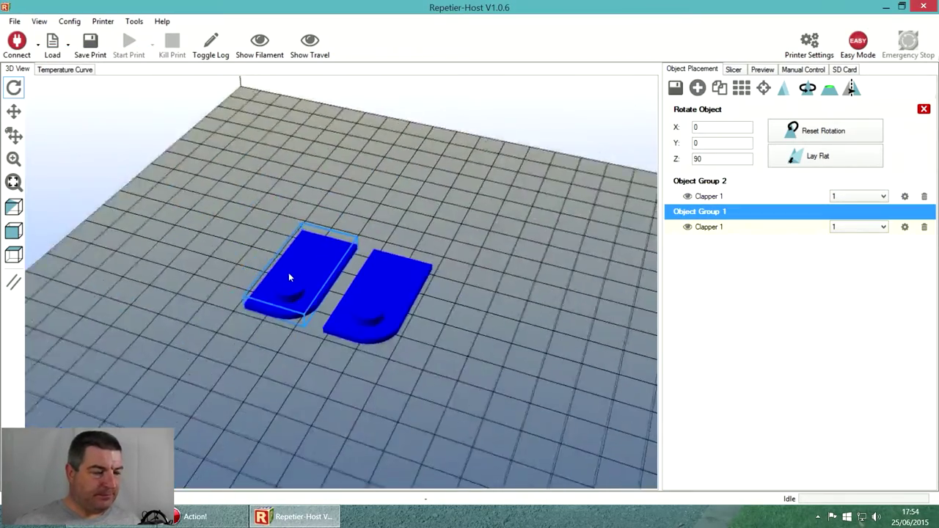
{"action": "scroll", "coordinate": [359, 317], "scroll_direction": "up", "scroll_amount": 1}
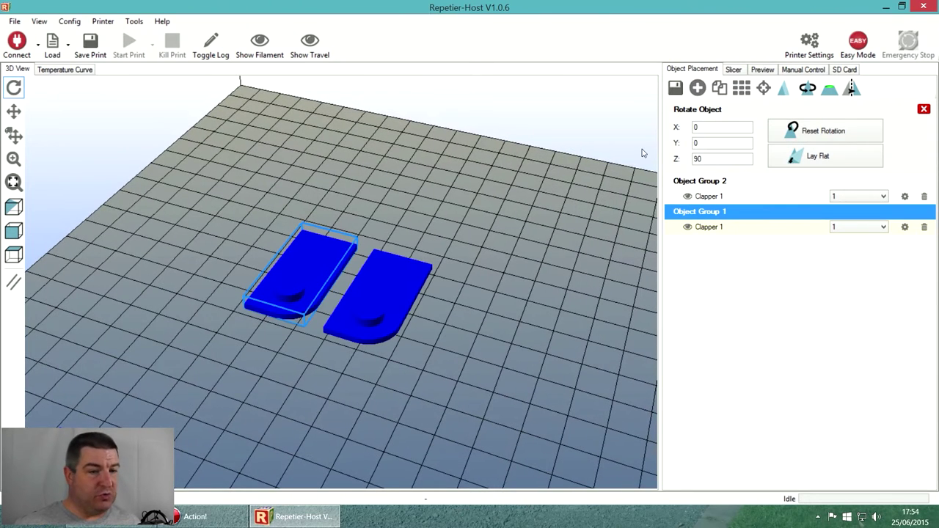
{"action": "left_click", "coordinate": [852, 89]}
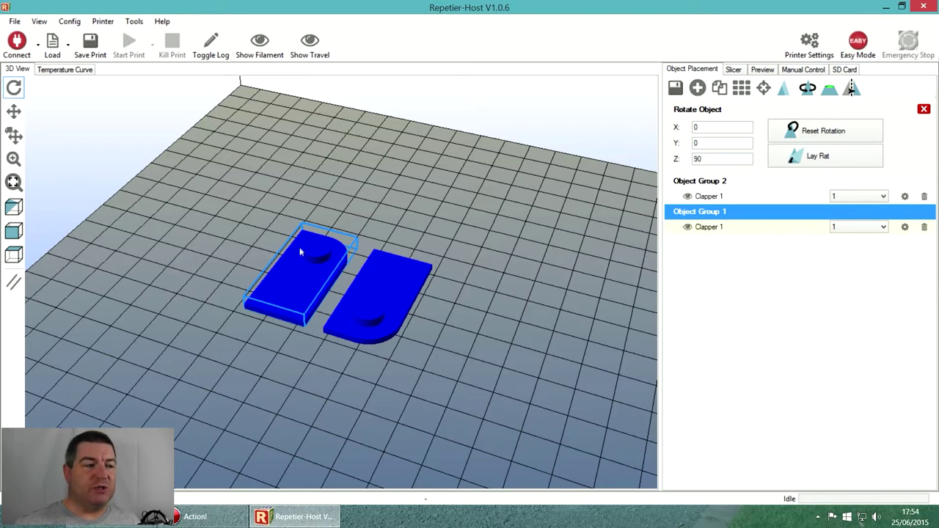
{"action": "left_click", "coordinate": [381, 296]}
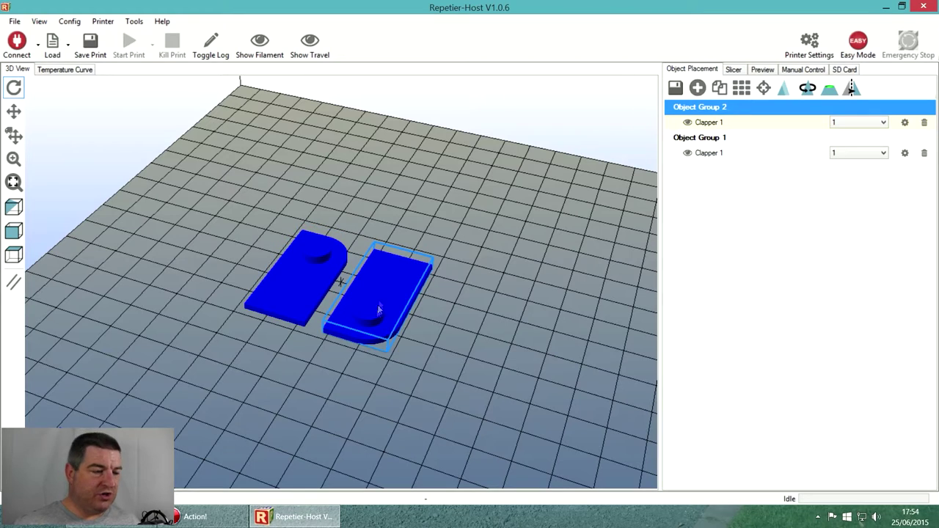
Step: Rotate the left clapper -90° about Z and move it back onto the bed
{"action": "left_click", "coordinate": [298, 289]}
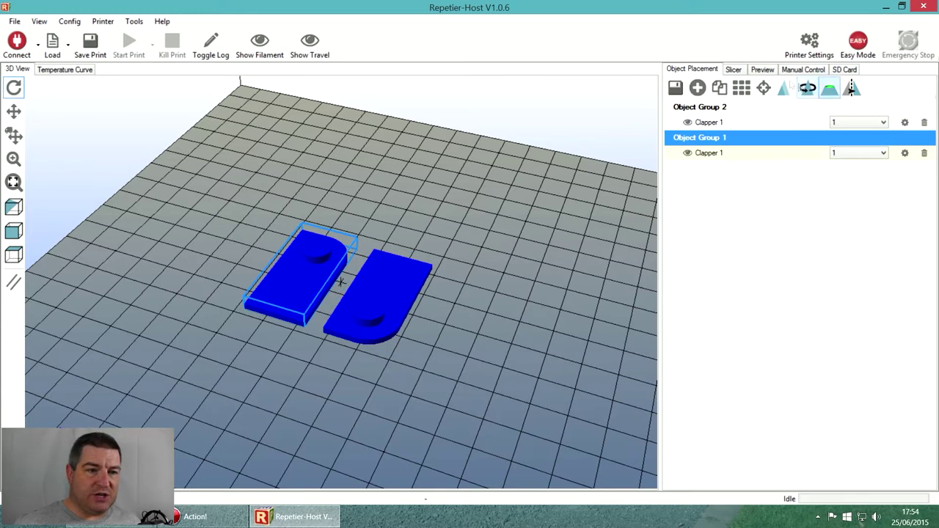
{"action": "left_click", "coordinate": [807, 88]}
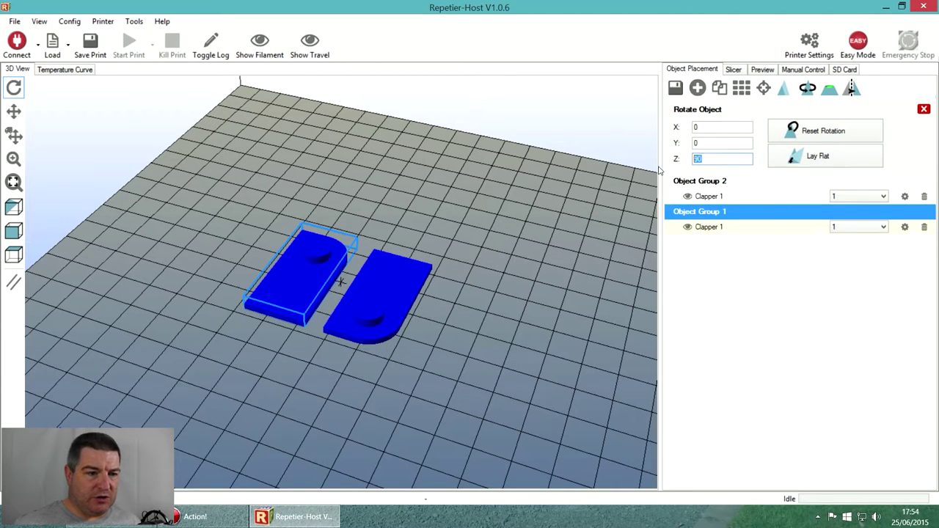
{"action": "type", "text": "-90"}
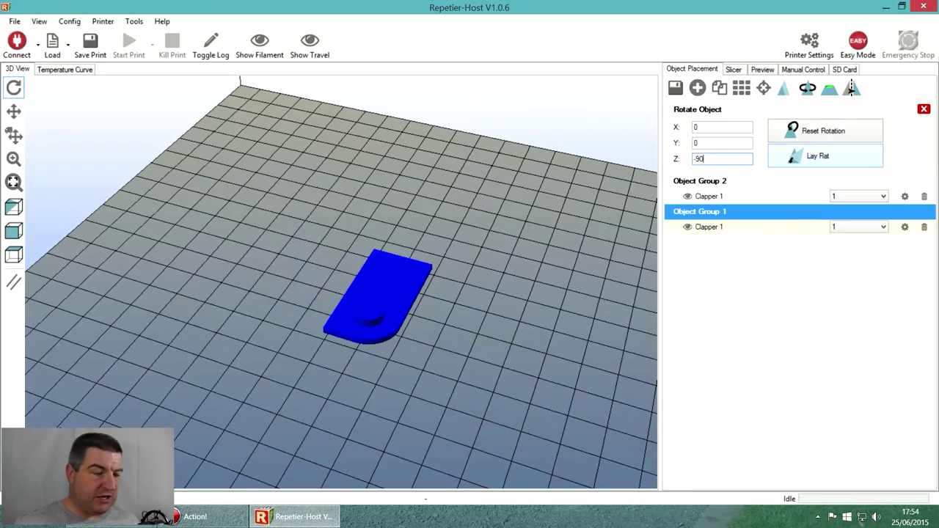
{"action": "scroll", "coordinate": [479, 330], "scroll_direction": "down", "scroll_amount": 5}
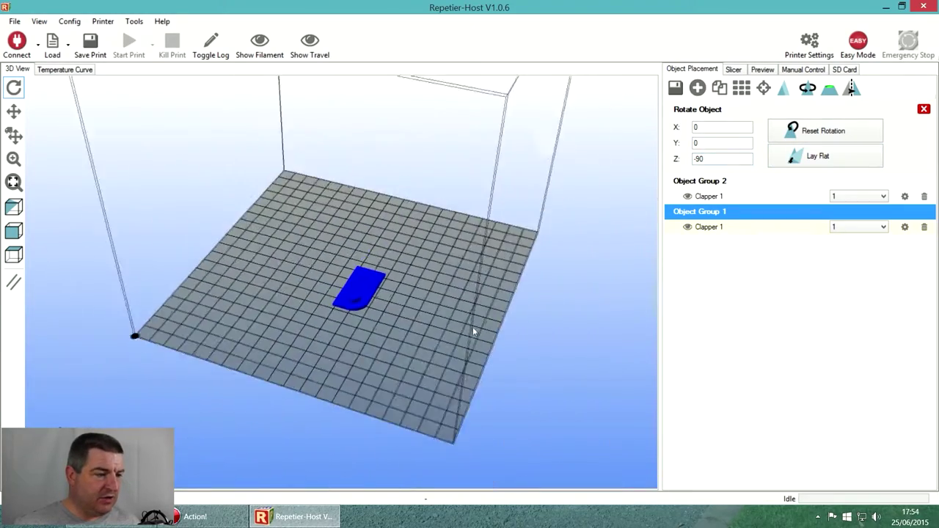
{"action": "scroll", "coordinate": [327, 352], "scroll_direction": "down", "scroll_amount": 5}
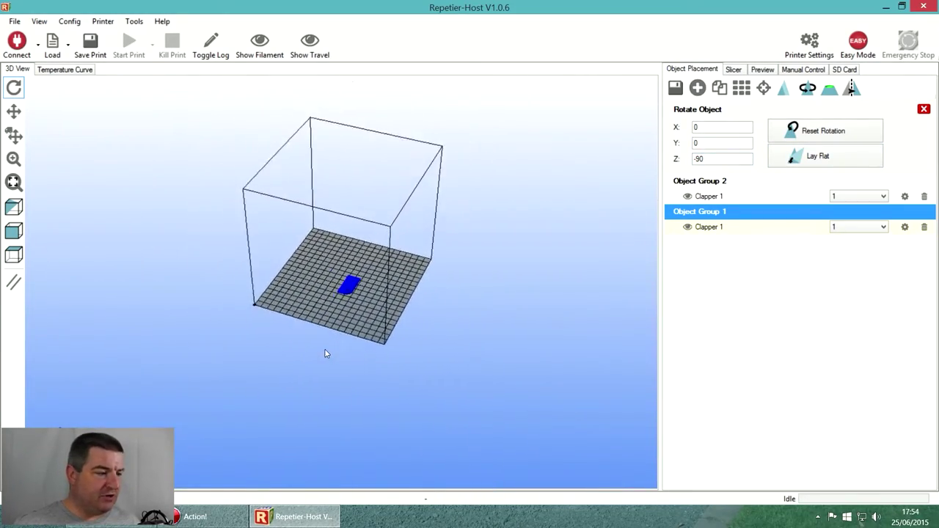
{"action": "left_click_drag", "start_coordinate": [251, 451], "coordinate": [334, 286]}
Step: Orbit and zoom the view to inspect both clappers lying side by side
{"action": "left_click_drag", "start_coordinate": [382, 268], "coordinate": [291, 336]}
{"action": "scroll", "coordinate": [291, 335], "scroll_direction": "up", "scroll_amount": 10}
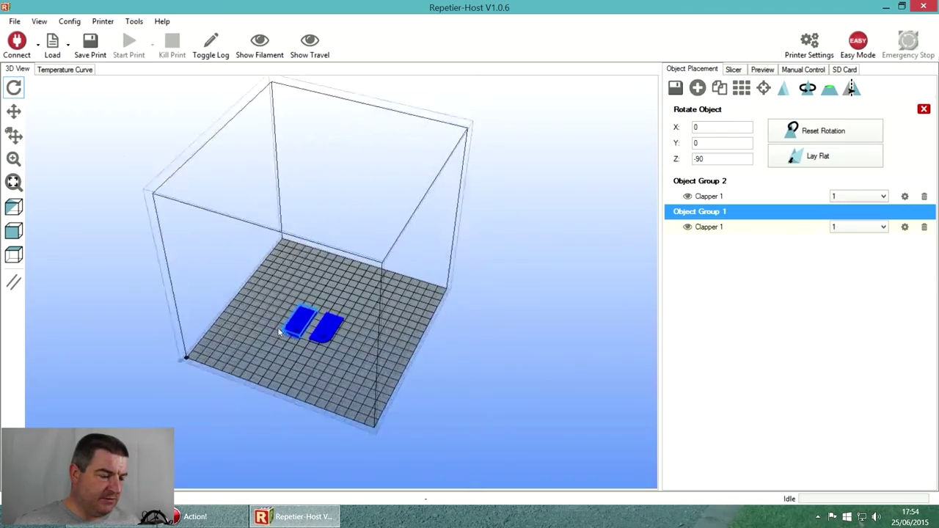
{"action": "scroll", "coordinate": [268, 322], "scroll_direction": "up", "scroll_amount": 4}
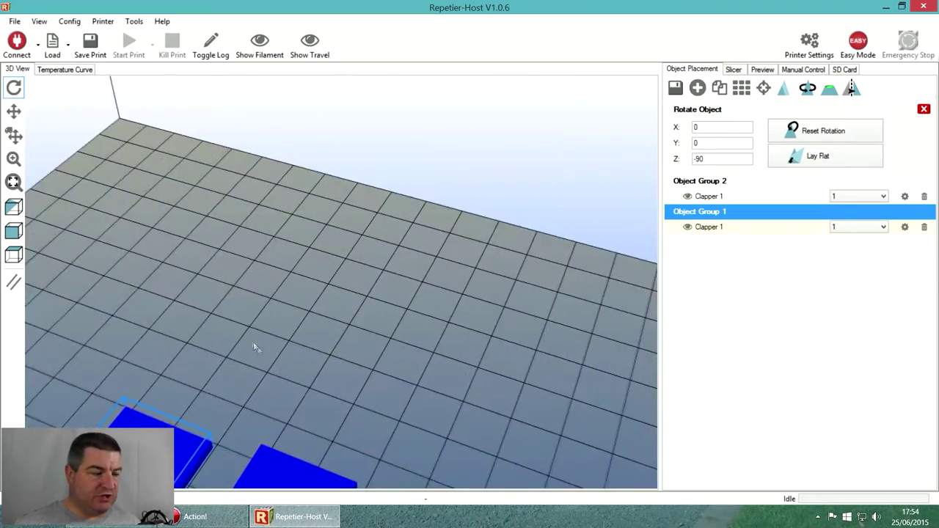
{"action": "left_click_drag", "start_coordinate": [252, 345], "coordinate": [254, 229]}
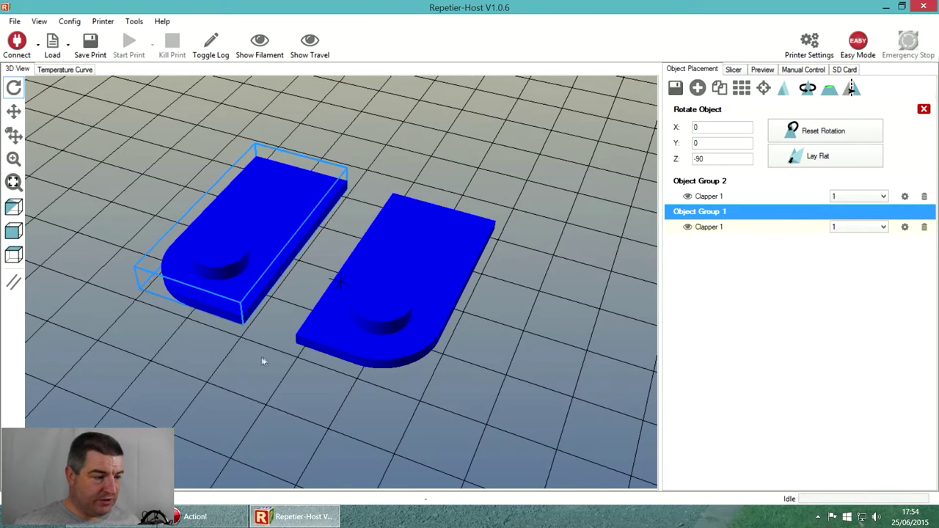
{"action": "left_click_drag", "start_coordinate": [263, 361], "coordinate": [451, 308]}
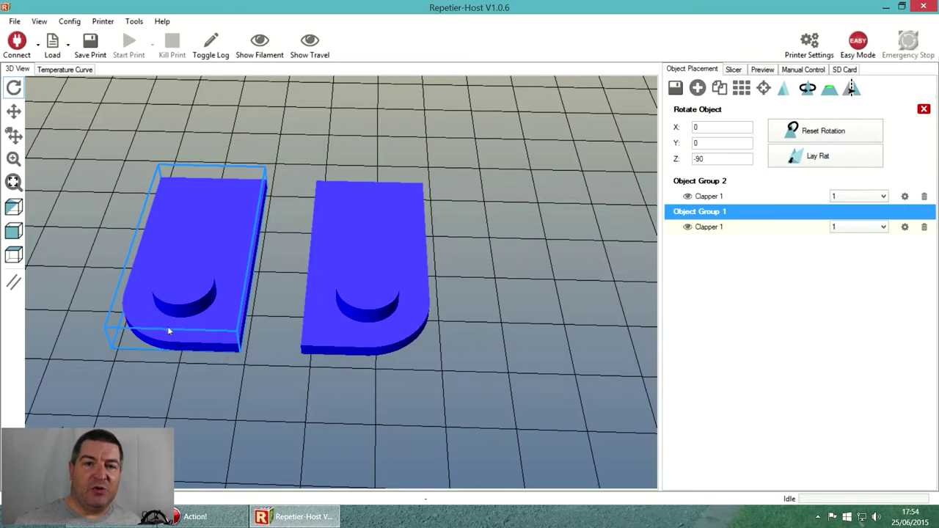
{"action": "left_click_drag", "start_coordinate": [226, 351], "coordinate": [211, 347]}
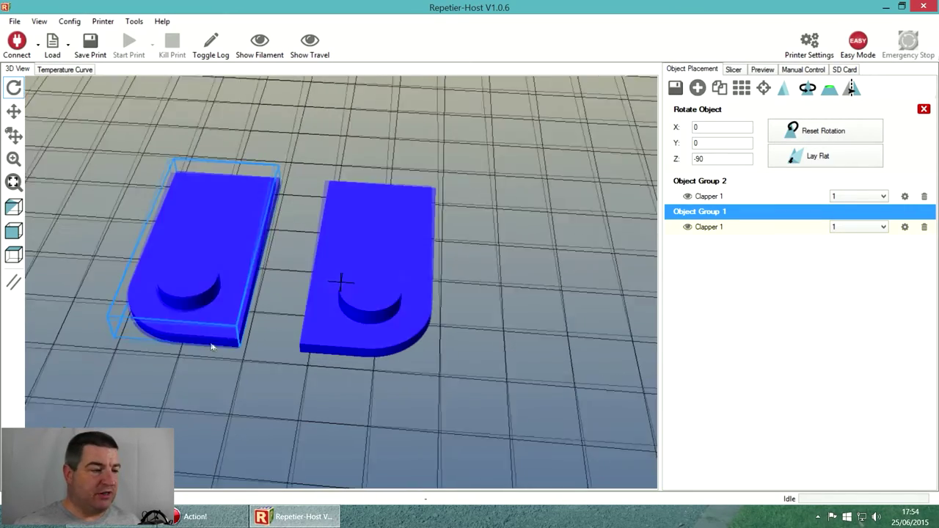
{"action": "scroll", "coordinate": [212, 346], "scroll_direction": "down", "scroll_amount": 5}
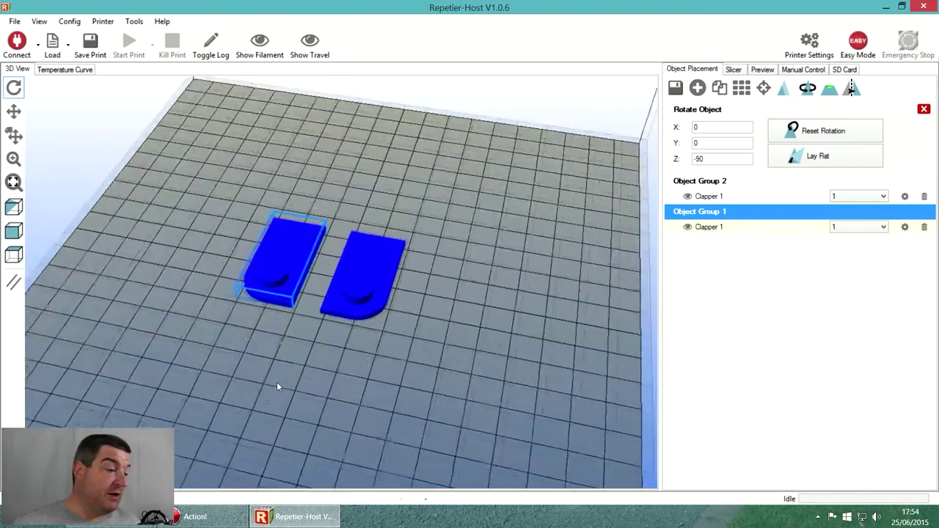
{"action": "left_click_drag", "start_coordinate": [277, 387], "coordinate": [308, 336]}
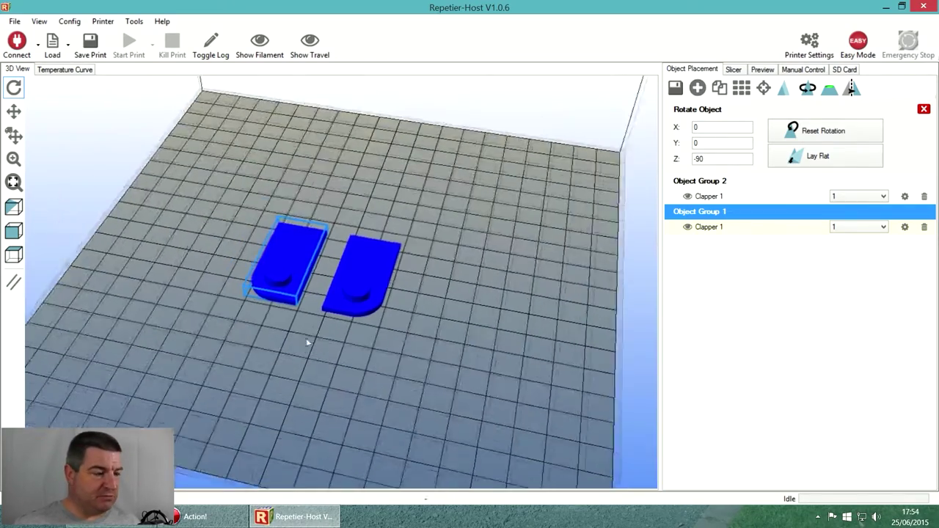
{"action": "scroll", "coordinate": [304, 339], "scroll_direction": "up", "scroll_amount": 2}
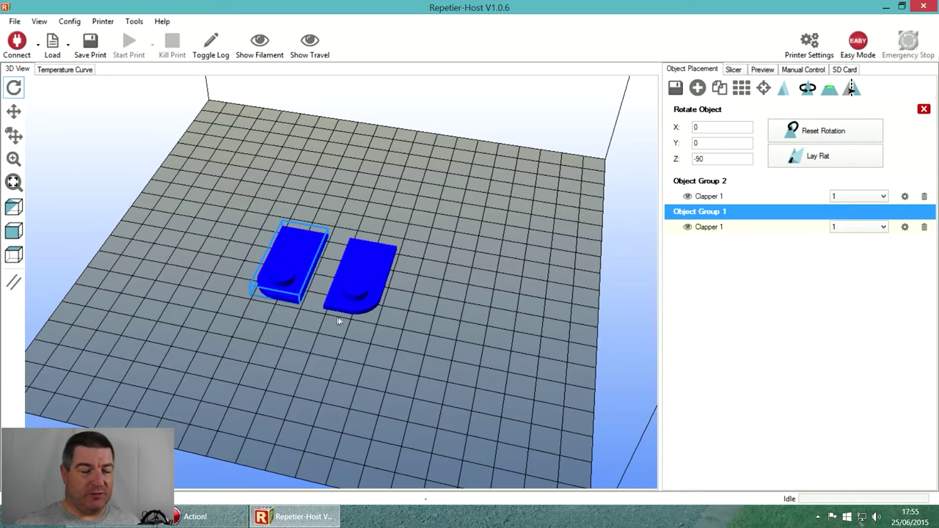
Step: Drag the two clappers apart on the plate, then bring up the Slic3r slicing settings
{"action": "left_click_drag", "start_coordinate": [366, 275], "coordinate": [385, 309]}
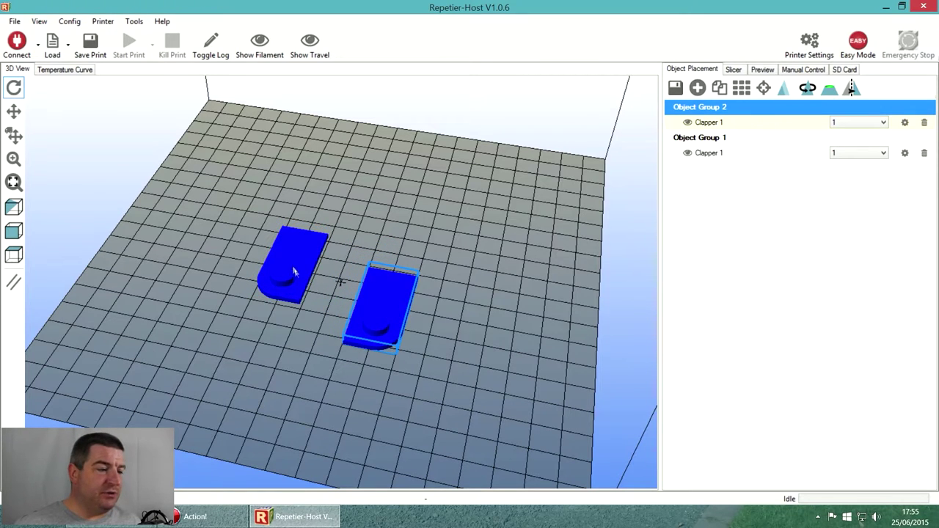
{"action": "left_click_drag", "start_coordinate": [293, 271], "coordinate": [273, 287]}
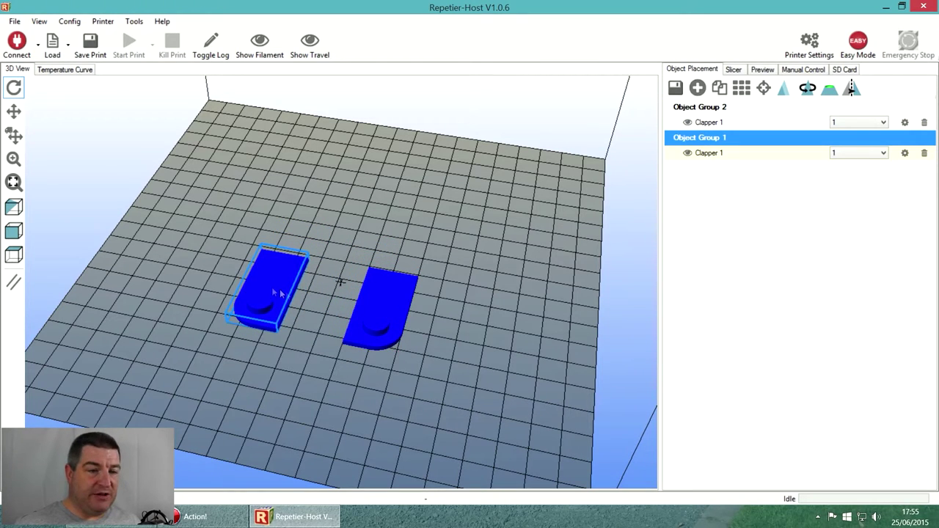
{"action": "left_click", "coordinate": [379, 301]}
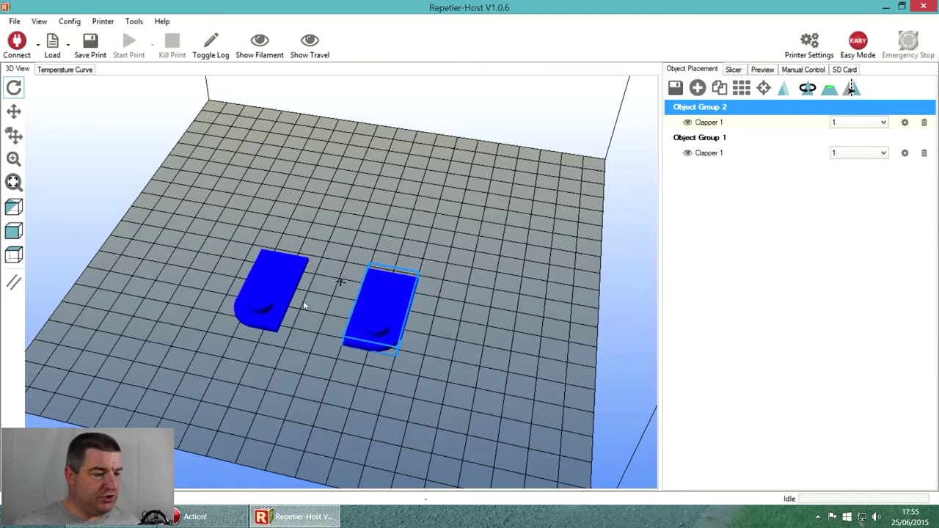
{"action": "mouse_move", "coordinate": [304, 305]}
{"action": "left_mouse_down"}
{"action": "mouse_move", "coordinate": [279, 290]}
{"action": "mouse_move", "coordinate": [296, 300]}
{"action": "mouse_move", "coordinate": [302, 294]}
{"action": "left_mouse_up"}
{"action": "left_click_drag", "start_coordinate": [389, 311], "coordinate": [392, 305]}
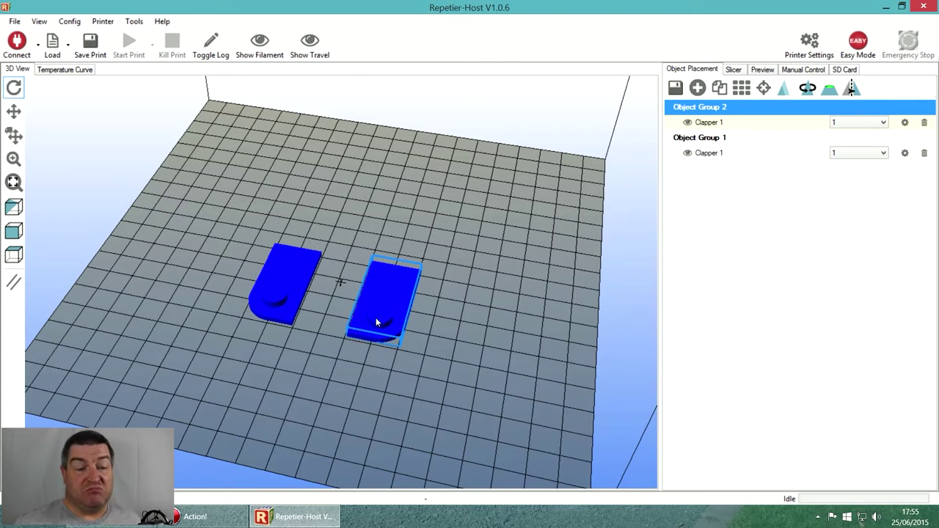
{"action": "left_click", "coordinate": [734, 70]}
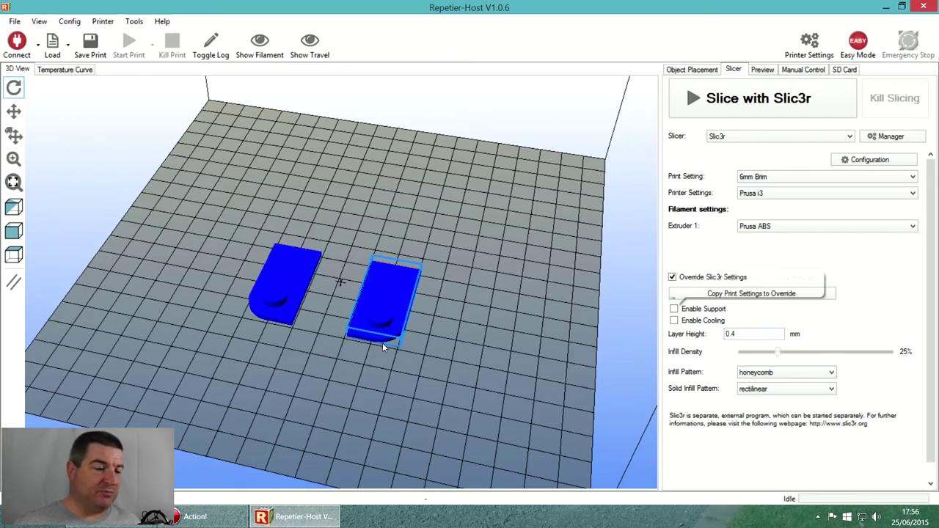
Step: Set layer height to 0.4 mm, keep 25% infill, and slice both clappers with Slic3r
{"action": "left_click_drag", "start_coordinate": [385, 348], "coordinate": [352, 342]}
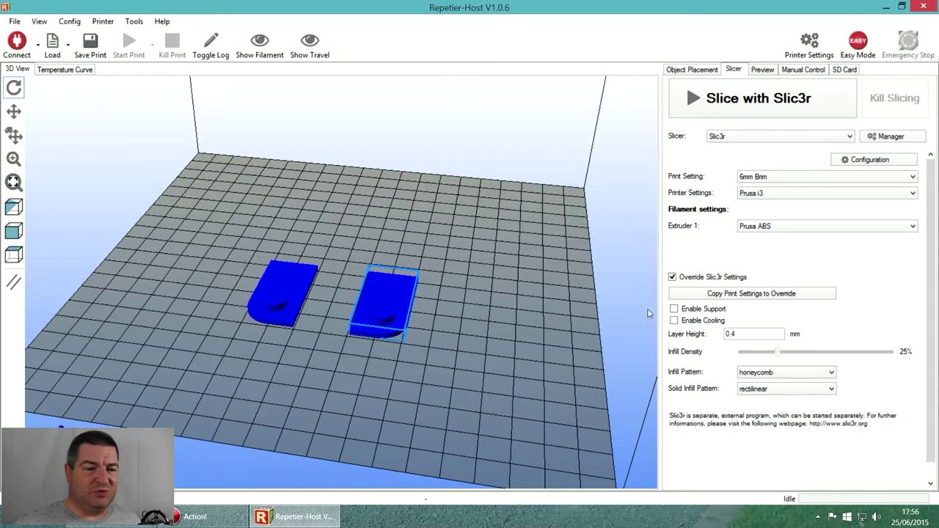
{"action": "left_click_drag", "start_coordinate": [646, 317], "coordinate": [617, 310]}
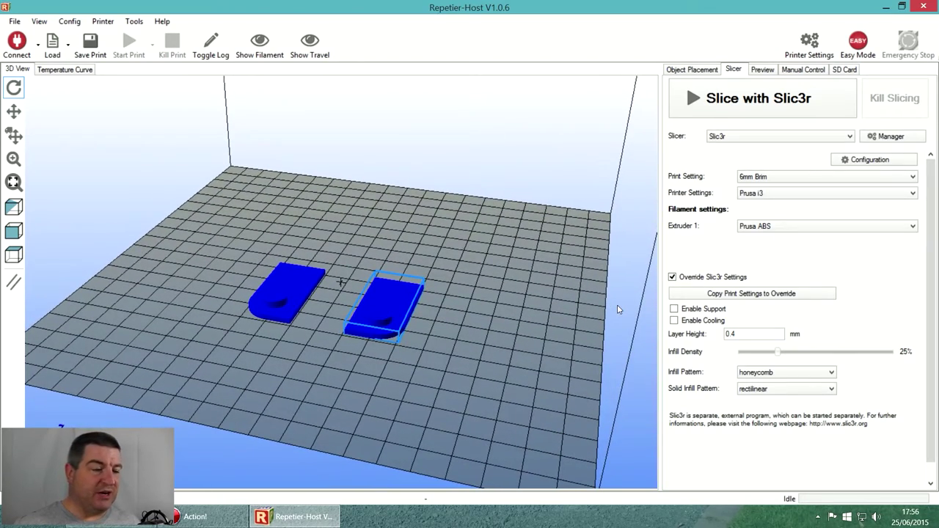
{"action": "left_click_drag", "start_coordinate": [755, 335], "coordinate": [705, 338]}
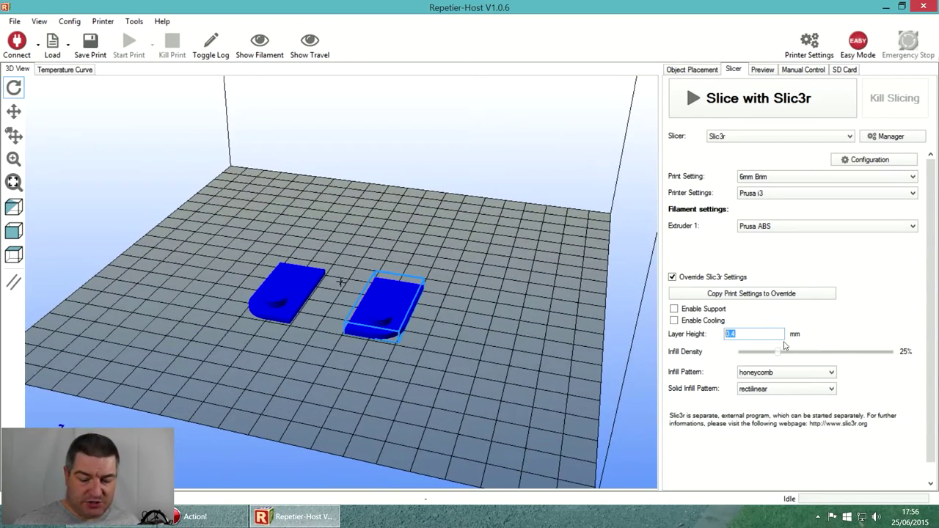
{"action": "type", "text": "0.2"}
{"action": "key", "text": "BackSpace"}
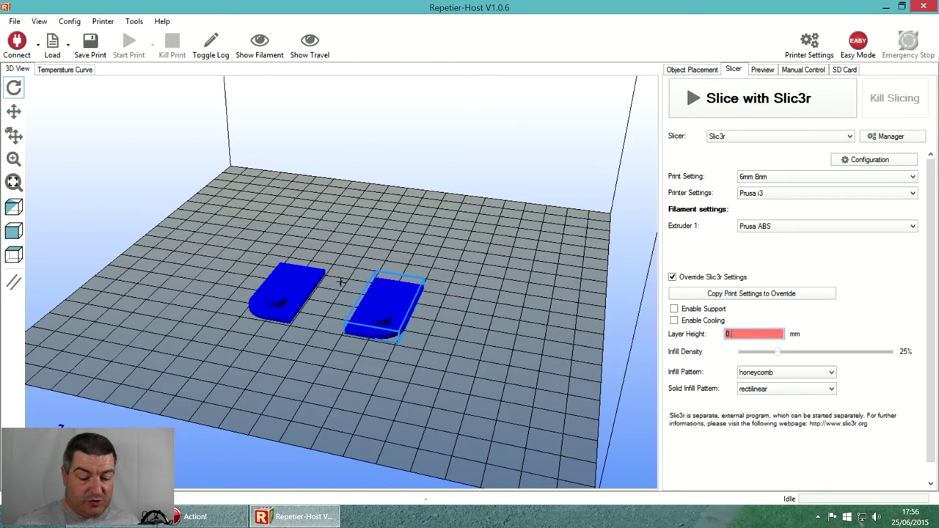
{"action": "type", "text": "4"}
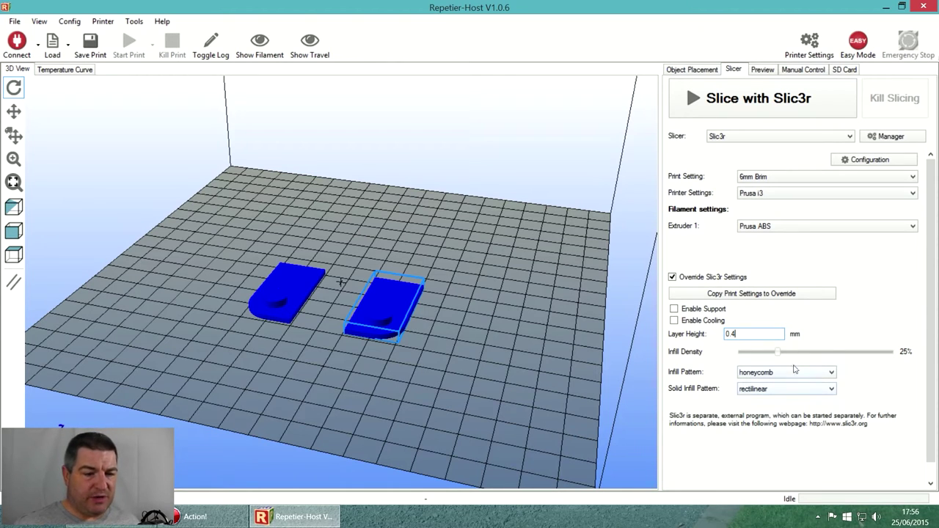
{"action": "mouse_move", "coordinate": [778, 353]}
{"action": "left_mouse_down"}
{"action": "mouse_move", "coordinate": [829, 353]}
{"action": "mouse_move", "coordinate": [762, 356]}
{"action": "mouse_move", "coordinate": [877, 353]}
{"action": "mouse_move", "coordinate": [778, 354]}
{"action": "left_mouse_up"}
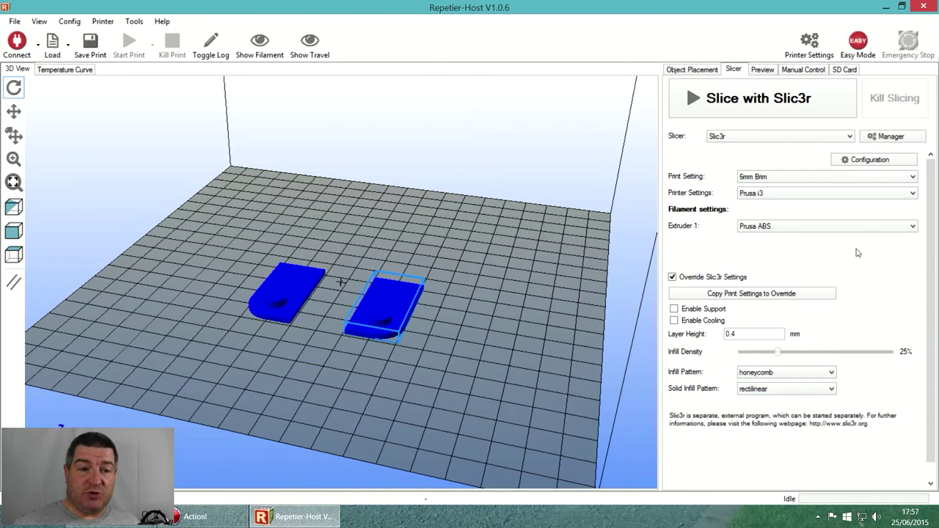
{"action": "left_click", "coordinate": [775, 112]}
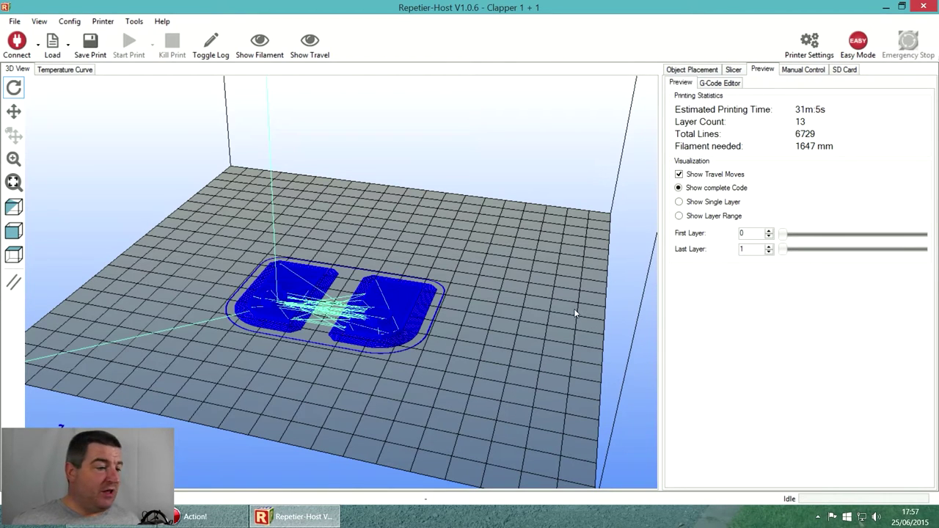
Step: Orbit and zoom around the sliced toolpaths of both clappers
{"action": "left_click_drag", "start_coordinate": [575, 310], "coordinate": [246, 312]}
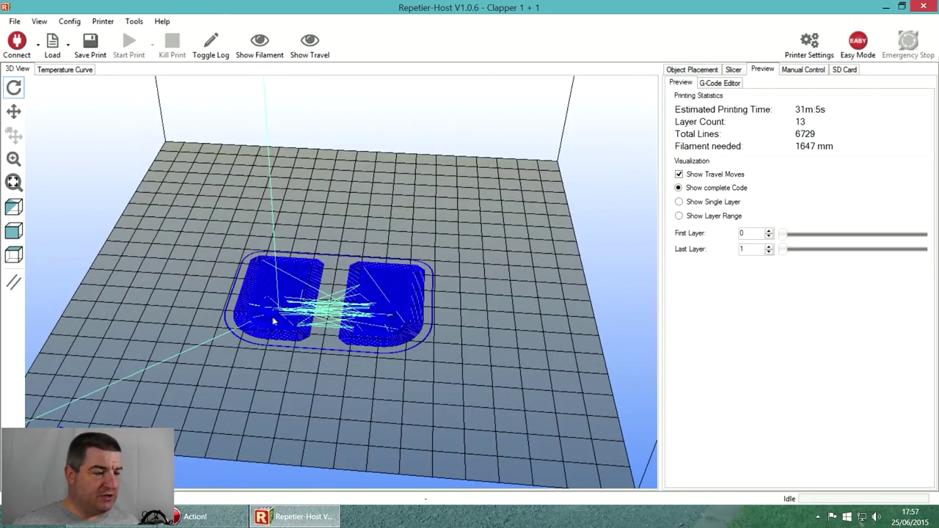
{"action": "left_click_drag", "start_coordinate": [184, 361], "coordinate": [230, 326]}
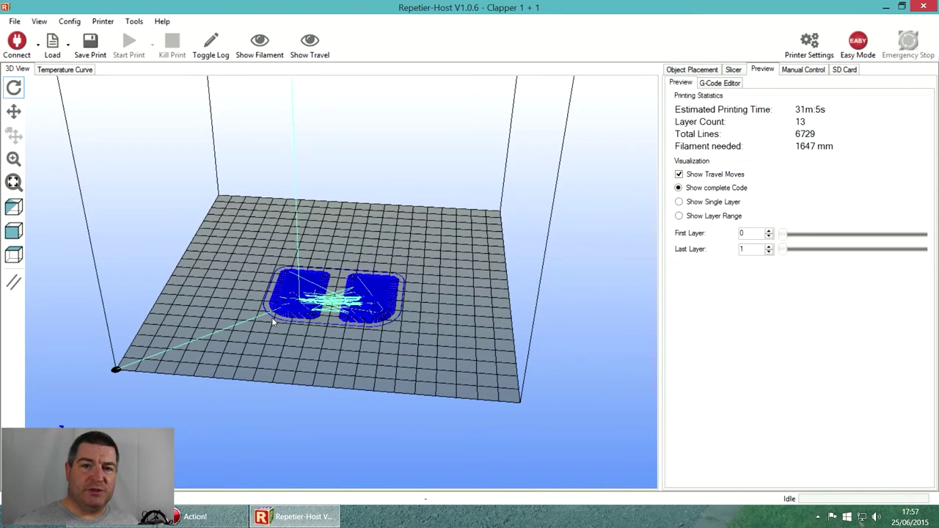
{"action": "left_click_drag", "start_coordinate": [271, 321], "coordinate": [159, 358]}
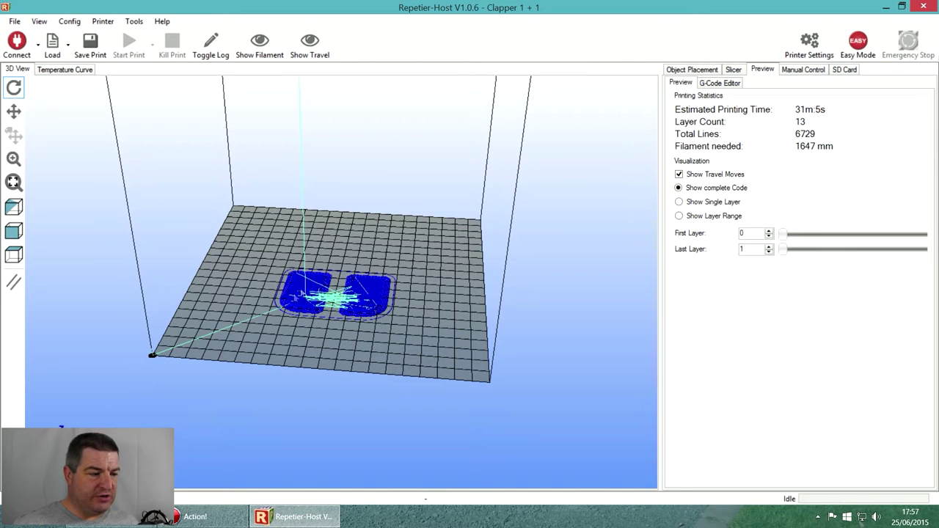
{"action": "left_click_drag", "start_coordinate": [334, 301], "coordinate": [308, 91]}
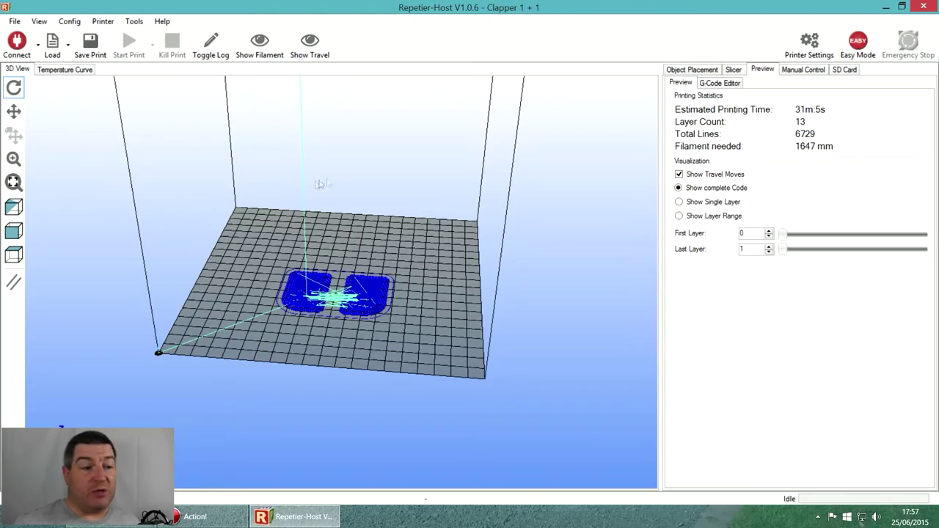
{"action": "left_click_drag", "start_coordinate": [430, 279], "coordinate": [273, 260]}
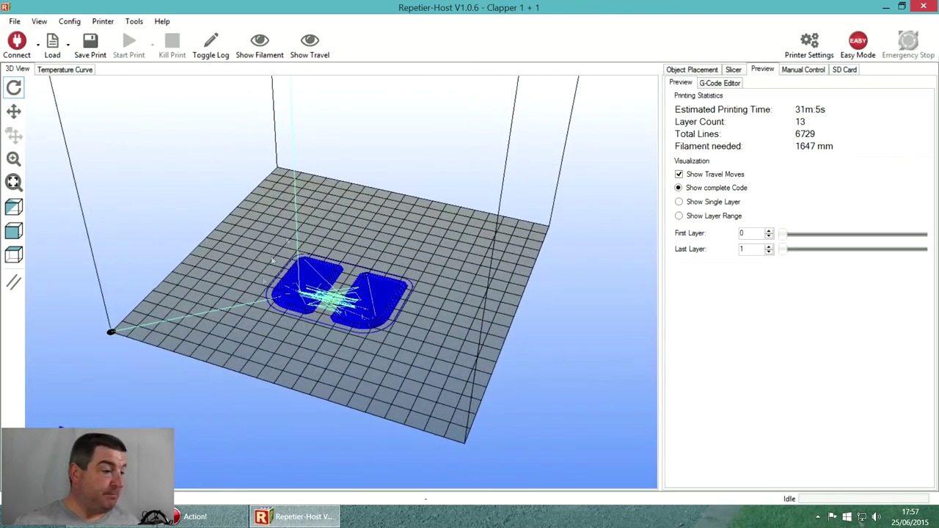
{"action": "scroll", "coordinate": [410, 310], "scroll_direction": "up", "scroll_amount": 3}
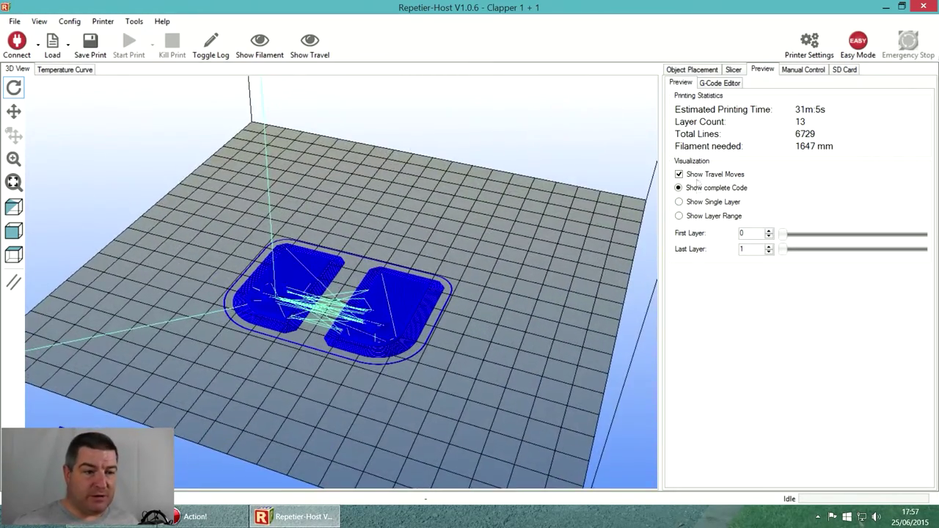
Step: Hide travel moves and view the toolpaths from side and top-down angles
{"action": "left_click", "coordinate": [679, 174]}
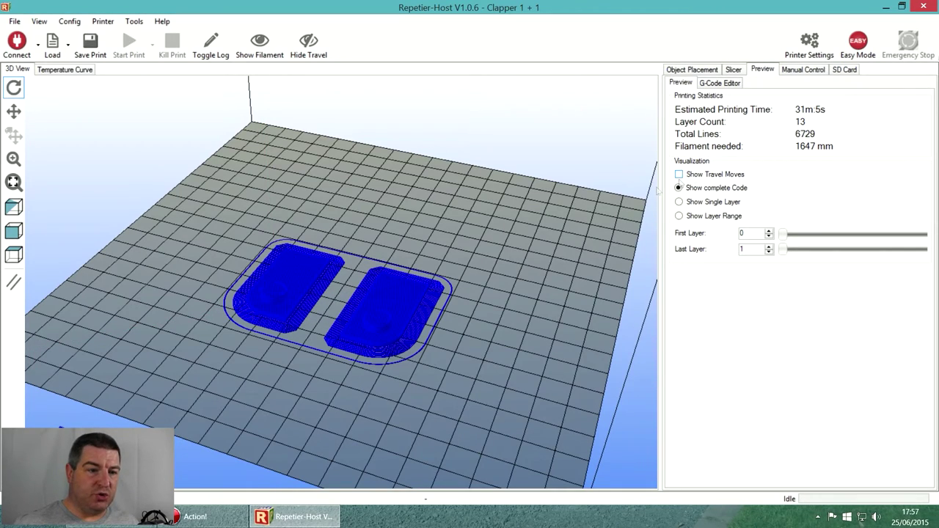
{"action": "left_click_drag", "start_coordinate": [359, 354], "coordinate": [415, 258]}
{"action": "scroll", "coordinate": [301, 301], "scroll_direction": "up", "scroll_amount": 10}
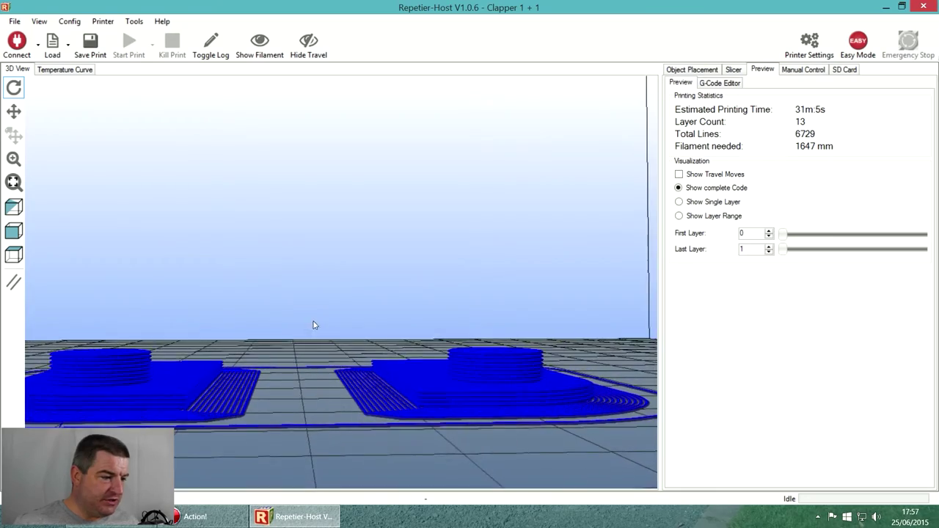
{"action": "left_click_drag", "start_coordinate": [350, 366], "coordinate": [344, 360]}
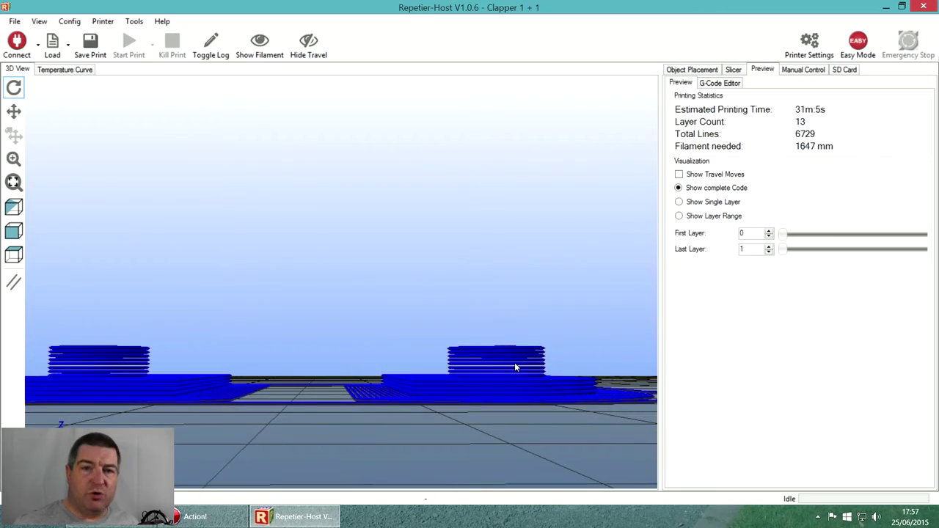
{"action": "left_click_drag", "start_coordinate": [506, 374], "coordinate": [474, 418]}
{"action": "left_click_drag", "start_coordinate": [373, 429], "coordinate": [502, 362]}
{"action": "left_click_drag", "start_coordinate": [456, 331], "coordinate": [433, 367]}
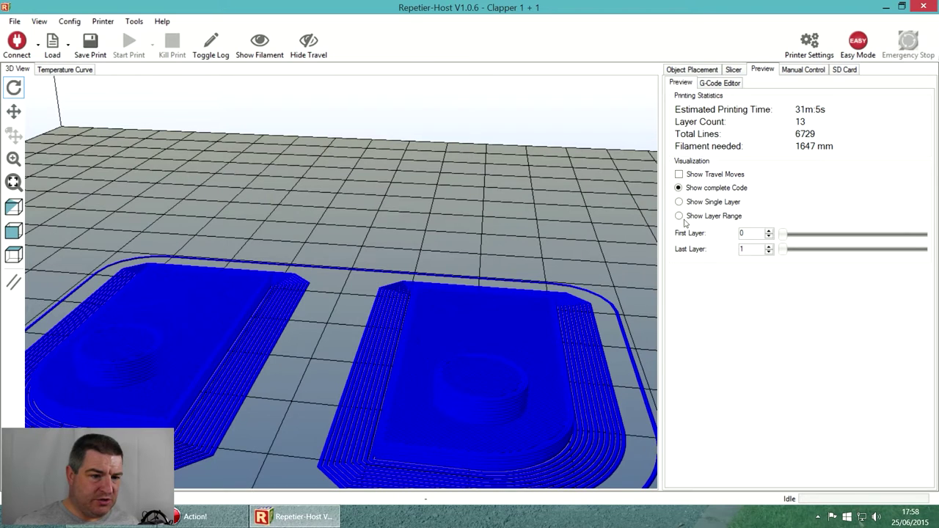
Step: Preview single layers, stepping up through layers 5 and 10 to the top layer 13
{"action": "left_click", "coordinate": [679, 202]}
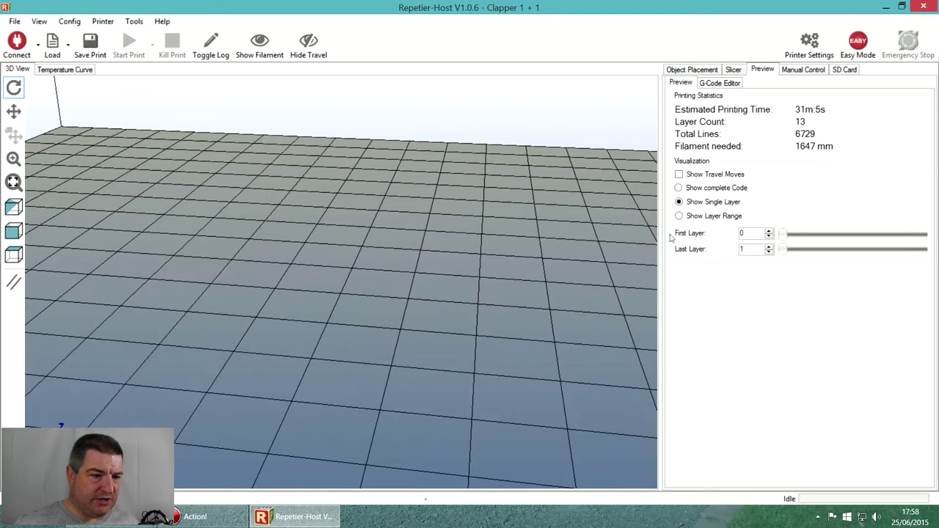
{"action": "left_click", "coordinate": [769, 233]}
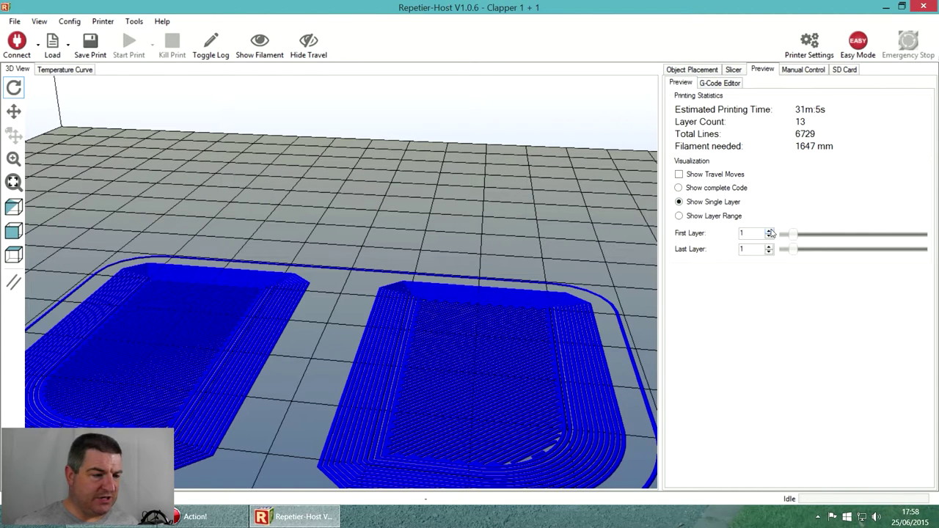
{"action": "left_click", "coordinate": [769, 232]}
{"action": "left_click", "coordinate": [769, 231]}
{"action": "left_click", "coordinate": [770, 231]}
{"action": "left_click", "coordinate": [769, 231]}
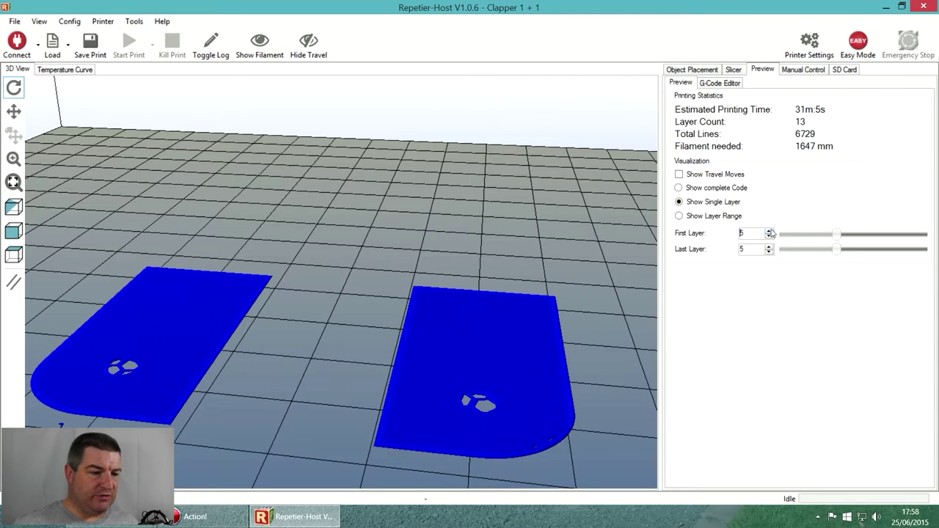
{"action": "left_click", "coordinate": [769, 231]}
{"action": "left_click", "coordinate": [769, 231]}
{"action": "left_click", "coordinate": [769, 231]}
{"action": "left_click", "coordinate": [769, 232]}
{"action": "left_click", "coordinate": [769, 231]}
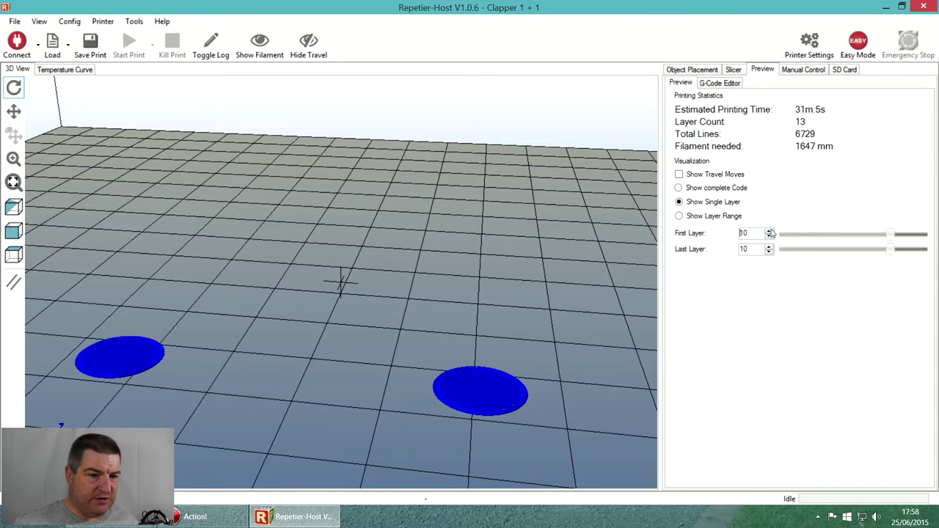
{"action": "left_click", "coordinate": [769, 231]}
{"action": "left_click", "coordinate": [769, 232]}
{"action": "left_click", "coordinate": [770, 232]}
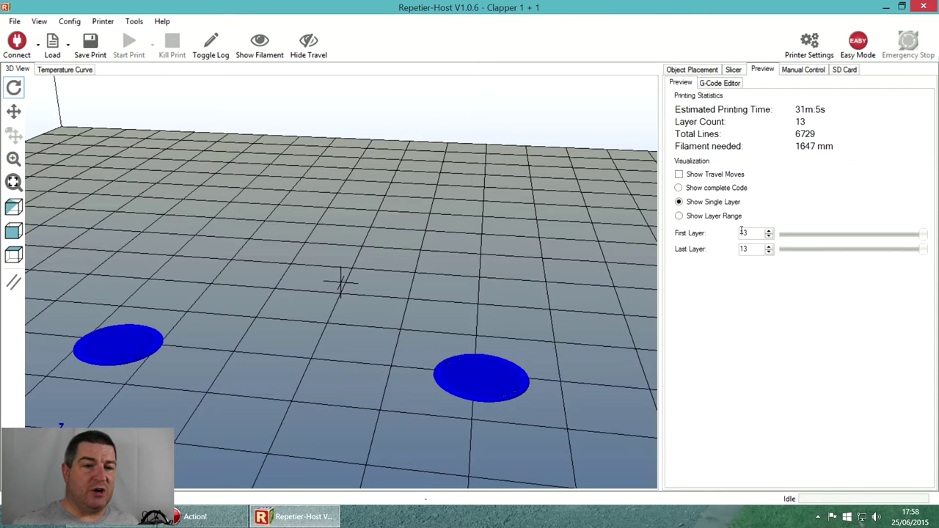
Step: Show the complete sliced code and zoom out over both clappers
{"action": "left_click", "coordinate": [679, 188]}
{"action": "scroll", "coordinate": [470, 287], "scroll_direction": "down", "scroll_amount": 5}
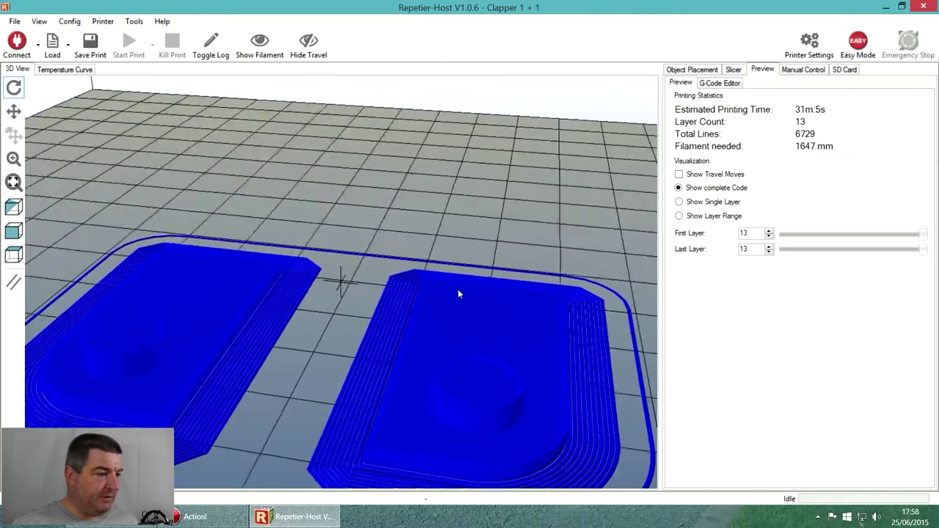
{"action": "scroll", "coordinate": [460, 300], "scroll_direction": "down", "scroll_amount": 3}
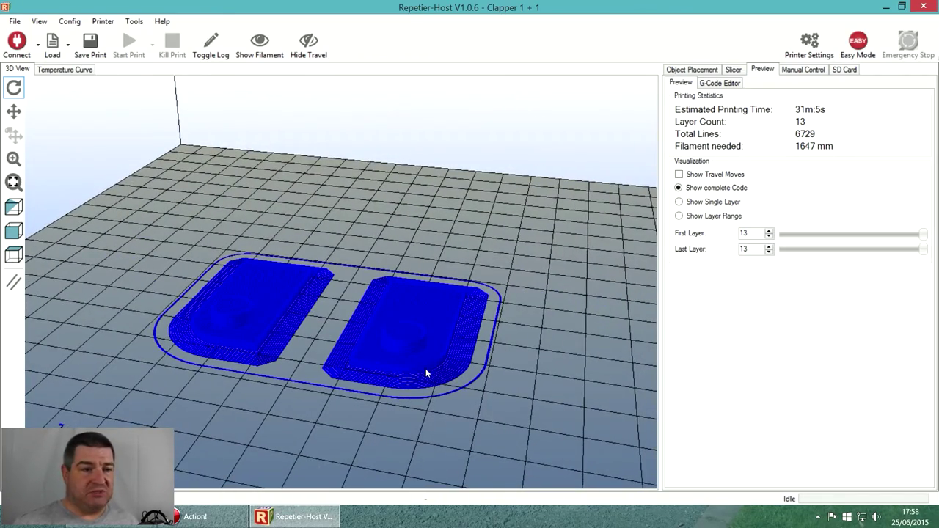
{"action": "scroll", "coordinate": [280, 386], "scroll_direction": "down", "scroll_amount": 3}
{"action": "scroll", "coordinate": [280, 381], "scroll_direction": "up", "scroll_amount": 2}
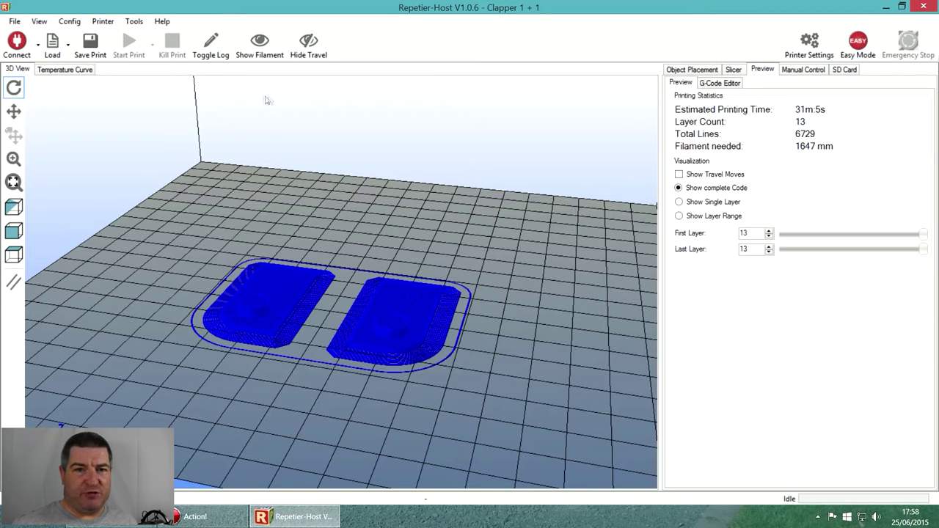
Step: Save the sliced print to the Desktop as G-code file PClap1.gco
{"action": "left_click", "coordinate": [94, 44]}
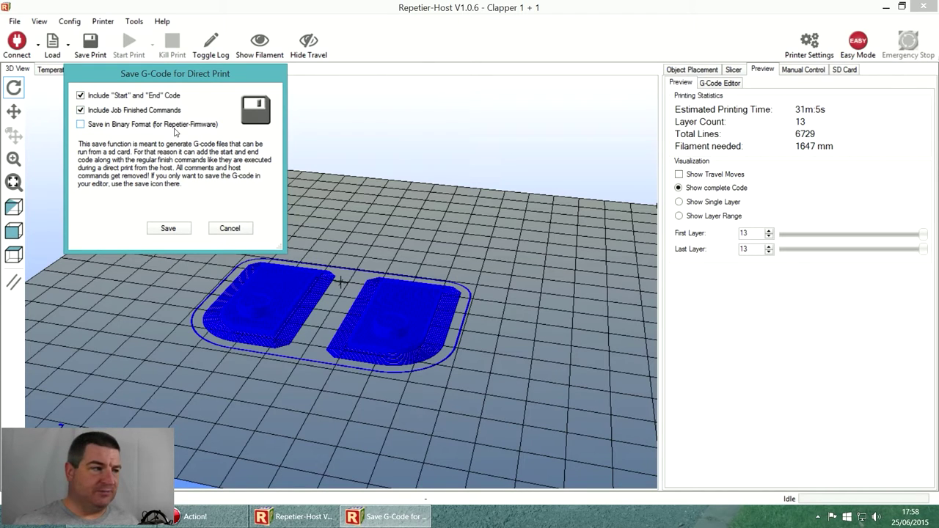
{"action": "left_click", "coordinate": [168, 228]}
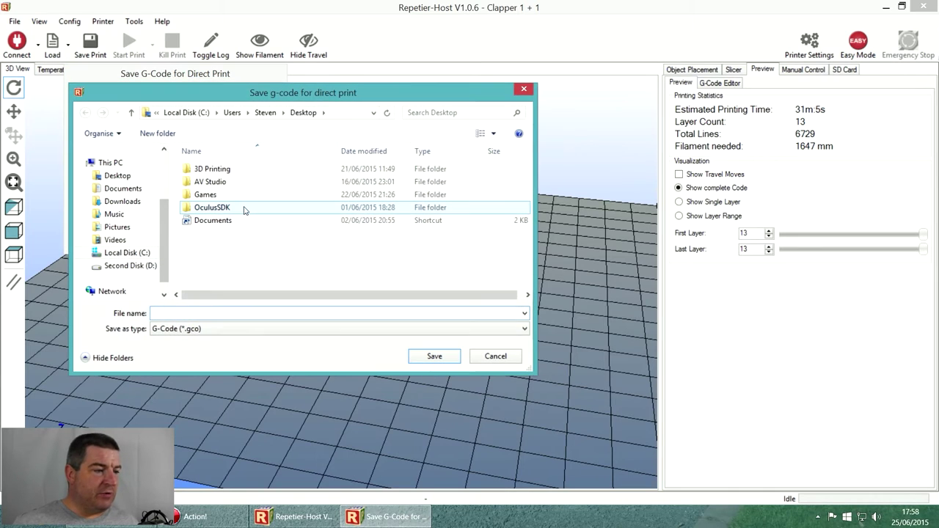
{"action": "left_click", "coordinate": [120, 177]}
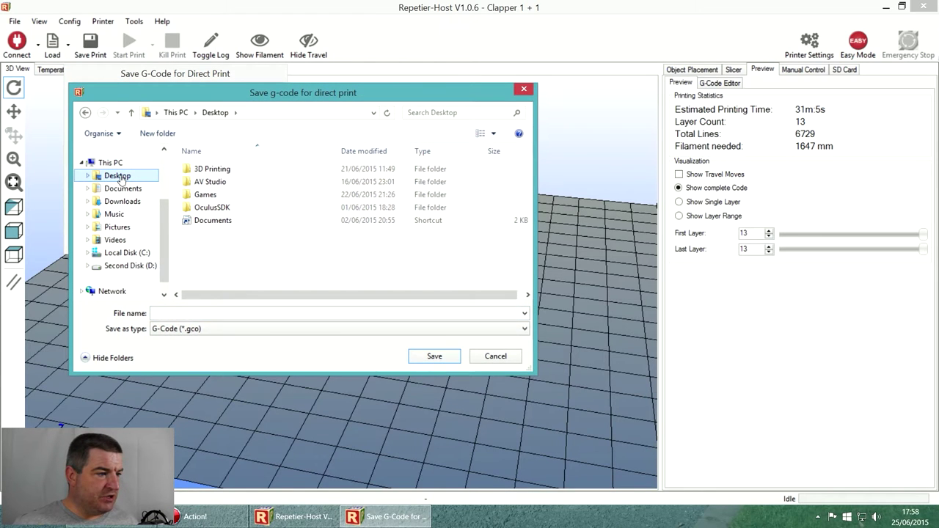
{"action": "left_click", "coordinate": [216, 328]}
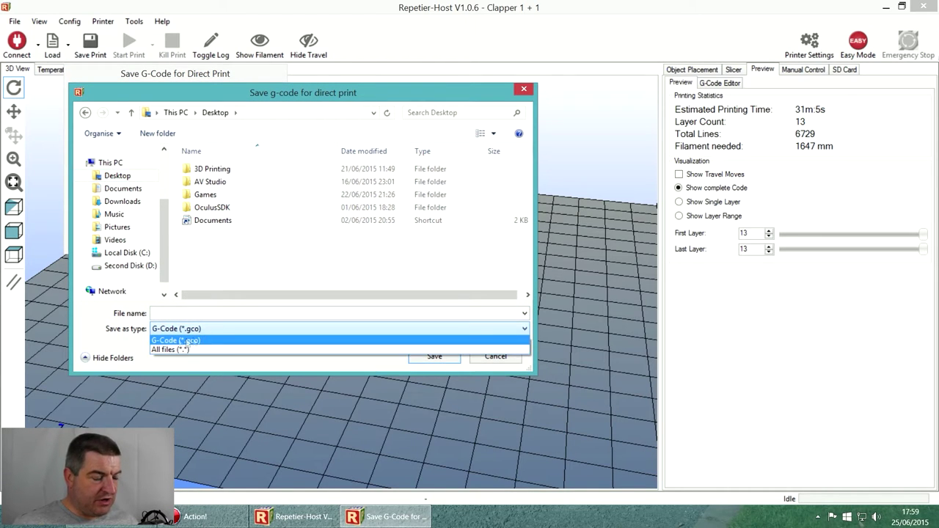
{"action": "left_click", "coordinate": [188, 341]}
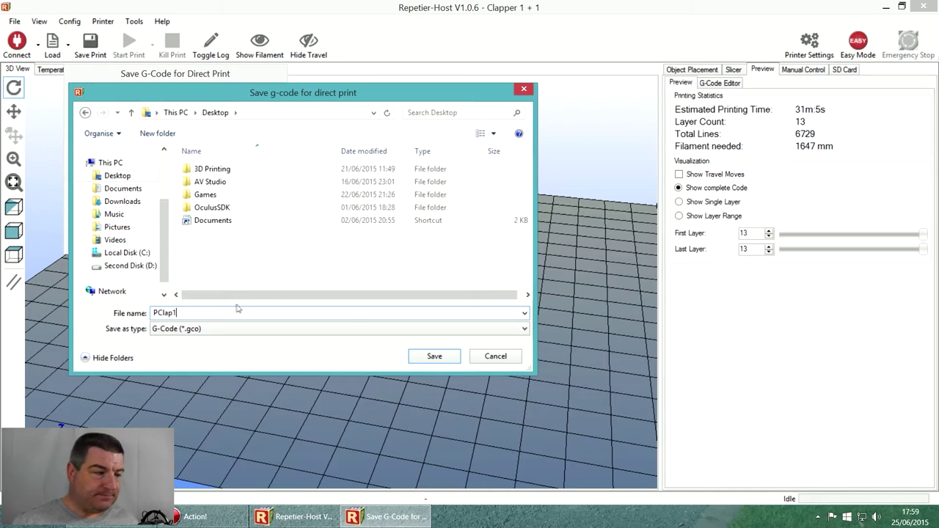
{"action": "left_click", "coordinate": [434, 356]}
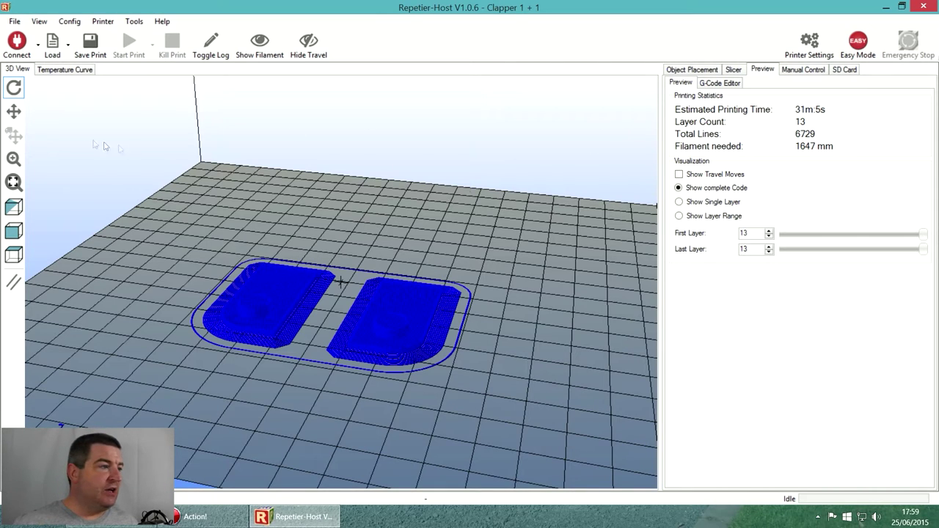
{"action": "left_click", "coordinate": [14, 22]}
Step: Return to object placement and delete both Clapper 1 object groups
{"action": "left_click", "coordinate": [15, 22]}
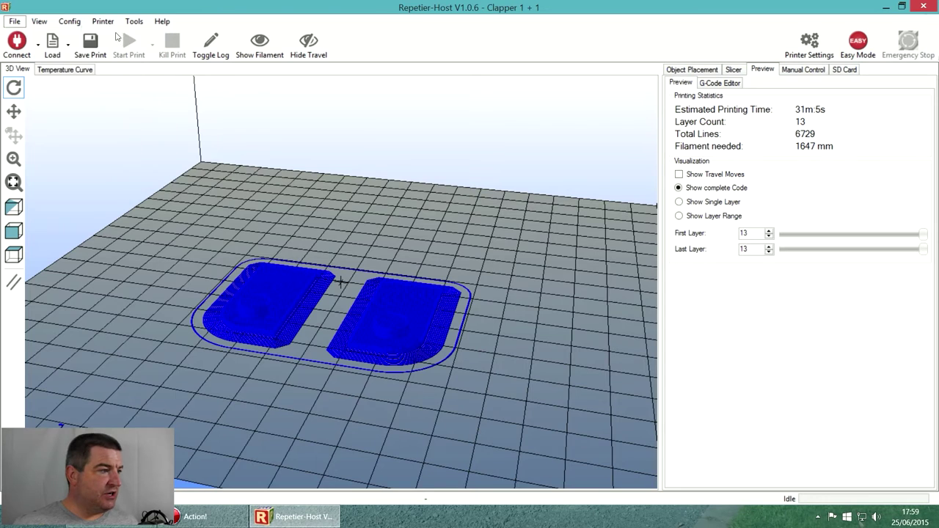
{"action": "left_click_drag", "start_coordinate": [370, 131], "coordinate": [361, 213]}
{"action": "left_click", "coordinate": [692, 69]}
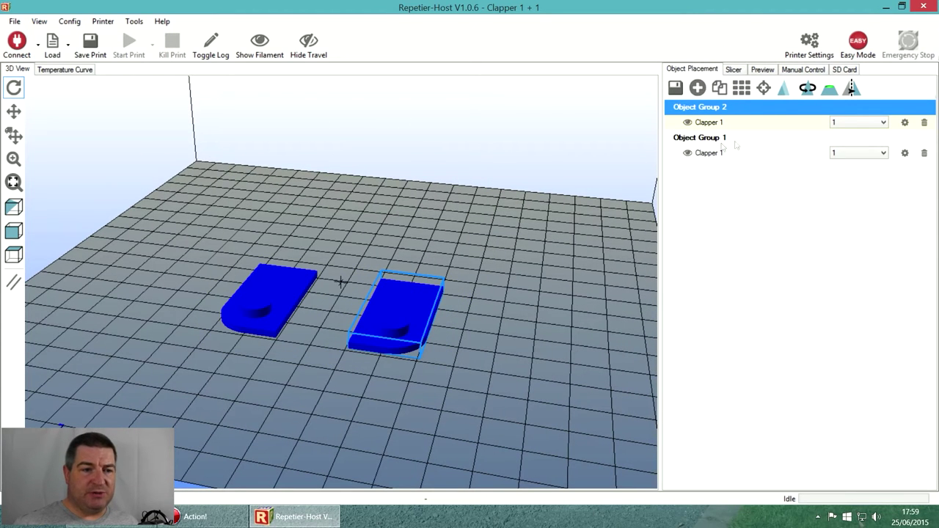
{"action": "left_click", "coordinate": [924, 123]}
{"action": "left_click", "coordinate": [924, 122]}
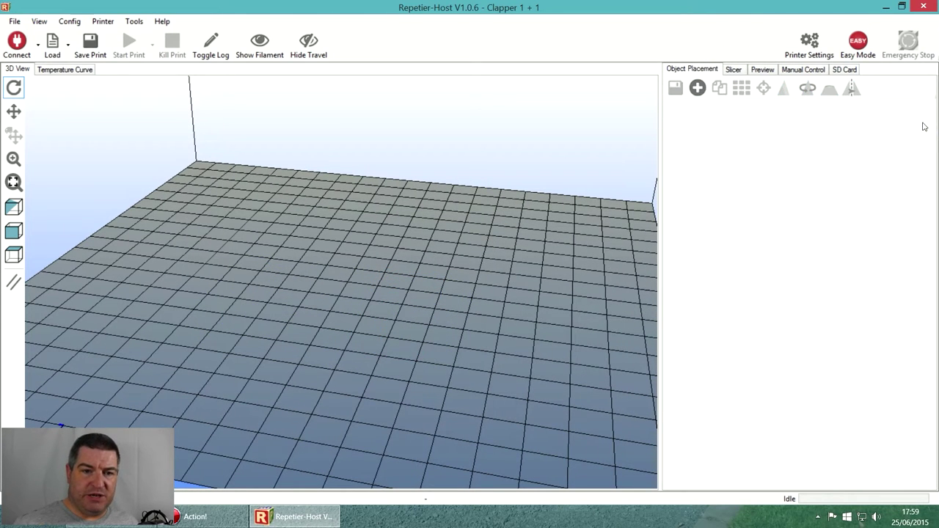
{"action": "scroll", "coordinate": [391, 271], "scroll_direction": "down", "scroll_amount": 5}
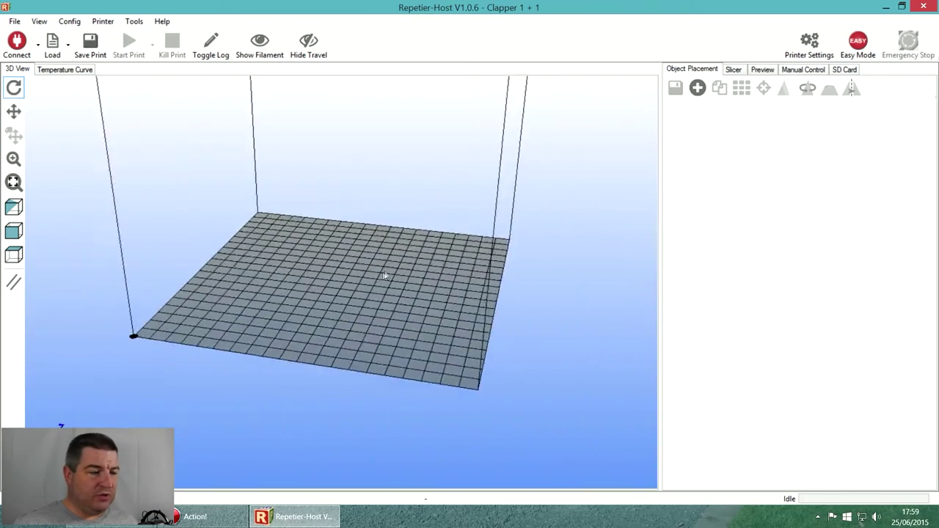
Step: Load Clapper 2.stl onto the bed and orbit around it from several angles
{"action": "left_click", "coordinate": [697, 87]}
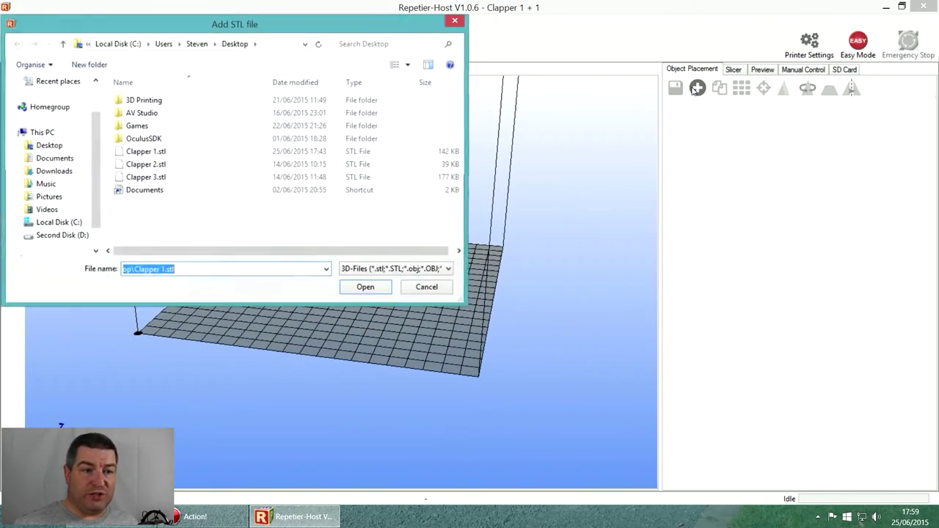
{"action": "left_click", "coordinate": [163, 166]}
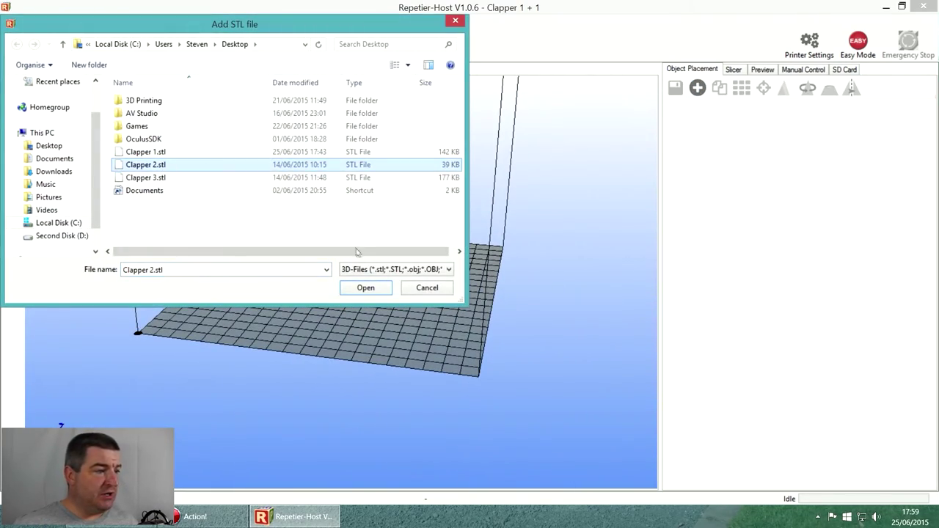
{"action": "left_click", "coordinate": [365, 288]}
{"action": "scroll", "coordinate": [351, 297], "scroll_direction": "down", "scroll_amount": 3}
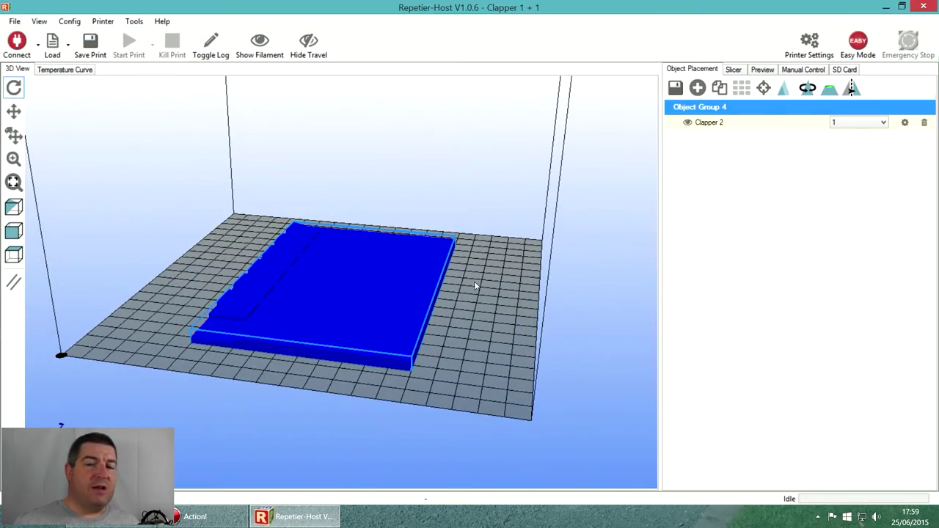
{"action": "left_click_drag", "start_coordinate": [360, 286], "coordinate": [400, 228]}
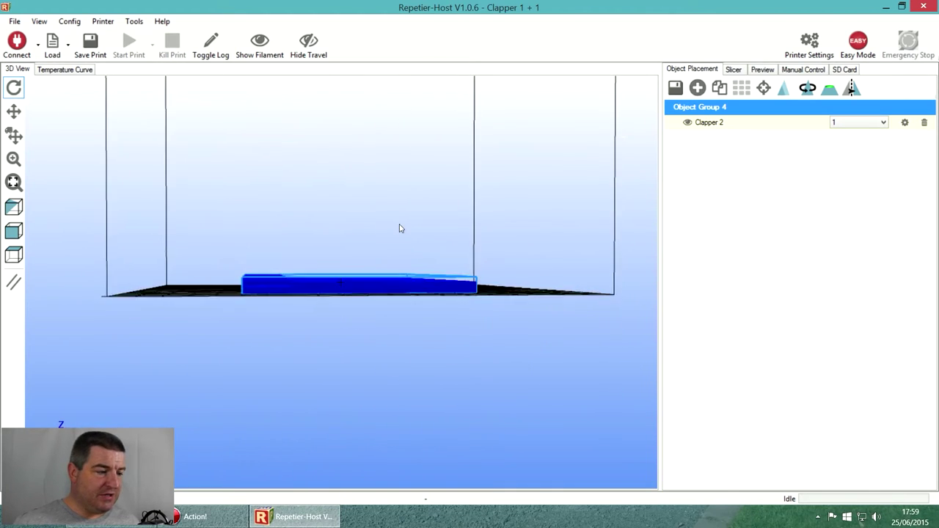
{"action": "scroll", "coordinate": [294, 275], "scroll_direction": "up", "scroll_amount": 6}
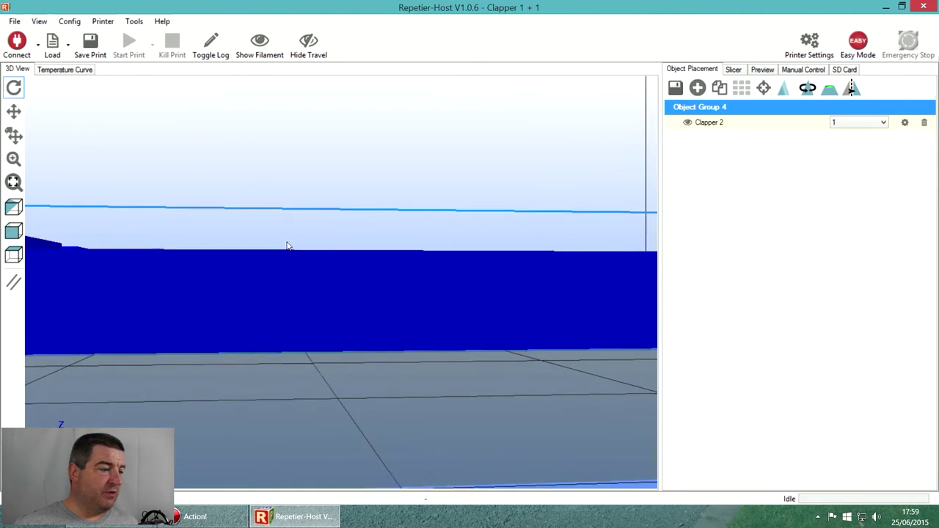
{"action": "scroll", "coordinate": [294, 250], "scroll_direction": "down", "scroll_amount": 5}
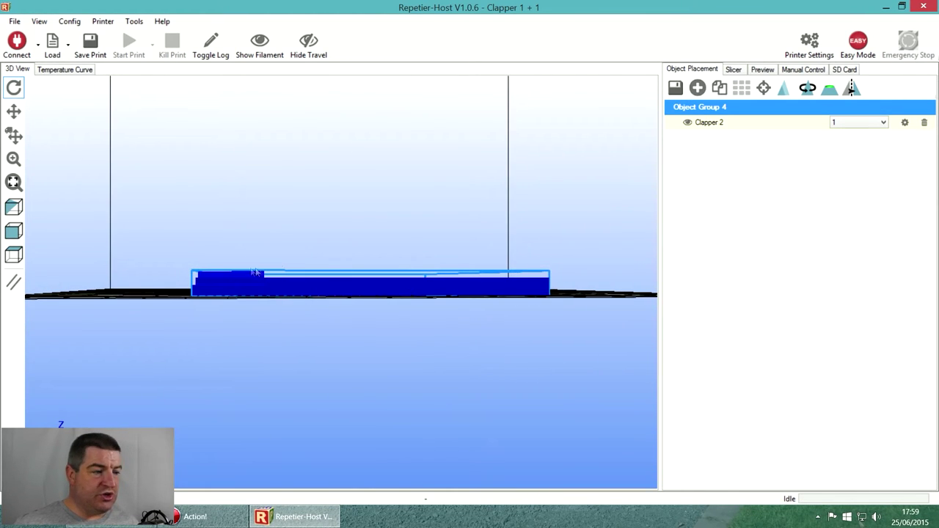
{"action": "left_click_drag", "start_coordinate": [245, 280], "coordinate": [218, 348]}
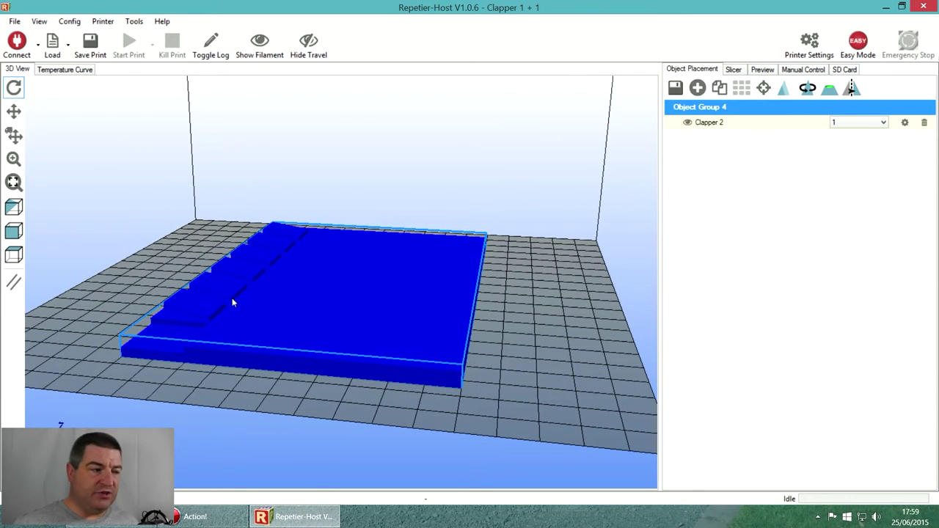
{"action": "left_click_drag", "start_coordinate": [367, 283], "coordinate": [328, 301]}
{"action": "scroll", "coordinate": [341, 283], "scroll_direction": "down", "scroll_amount": 4}
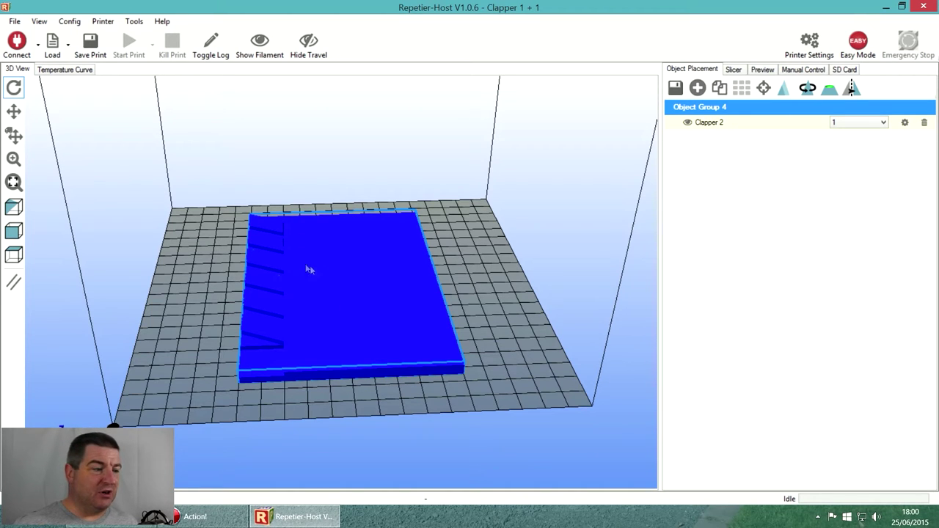
{"action": "left_click", "coordinate": [808, 88]}
{"action": "type", "text": "180"}
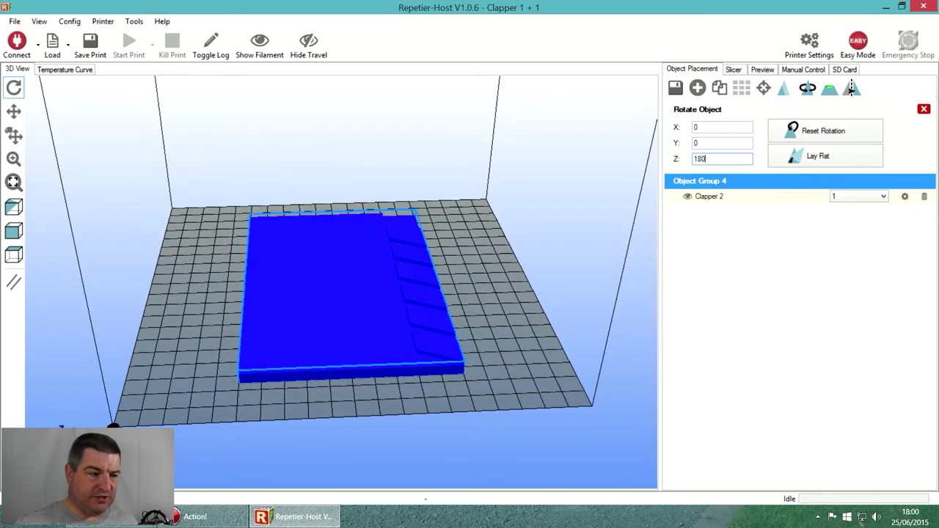
{"action": "left_click_drag", "start_coordinate": [350, 318], "coordinate": [519, 265]}
{"action": "scroll", "coordinate": [407, 277], "scroll_direction": "up", "scroll_amount": 5}
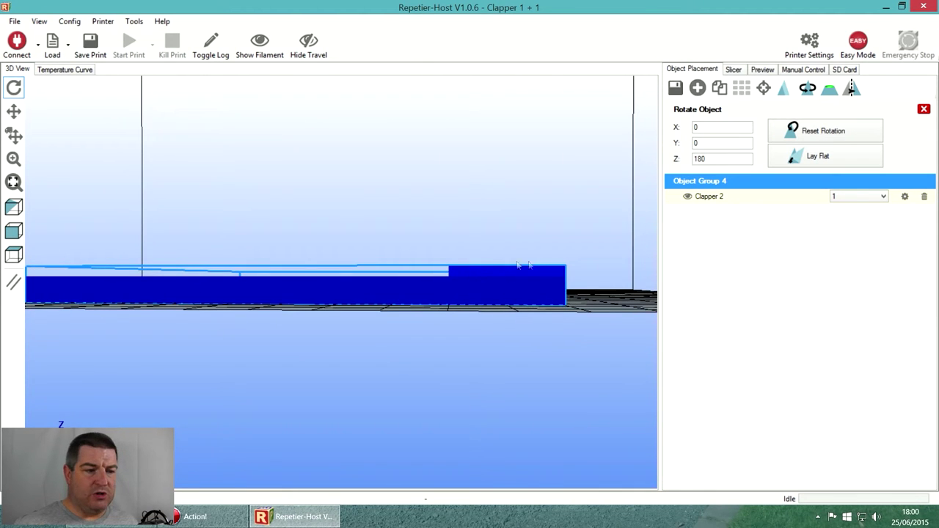
{"action": "left_click_drag", "start_coordinate": [552, 299], "coordinate": [455, 257]}
{"action": "left_click", "coordinate": [732, 70]}
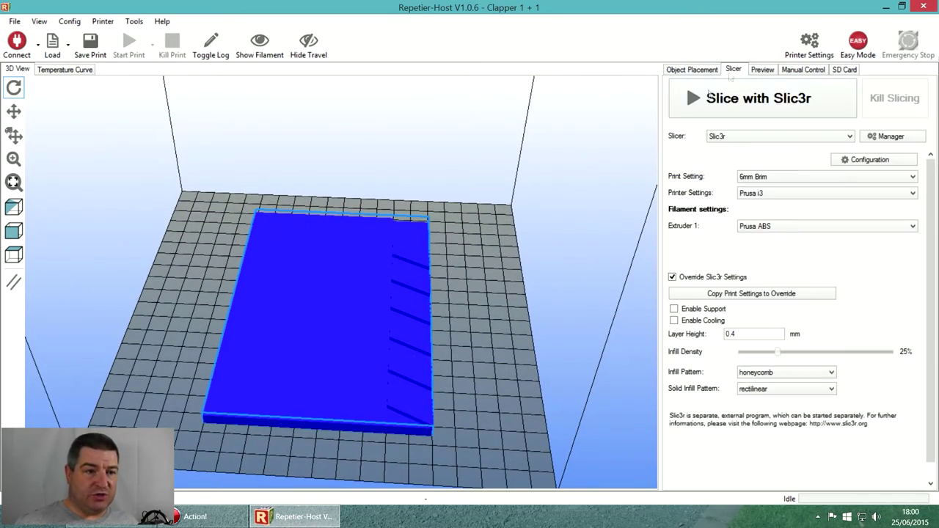
{"action": "left_click_drag", "start_coordinate": [376, 297], "coordinate": [342, 336]}
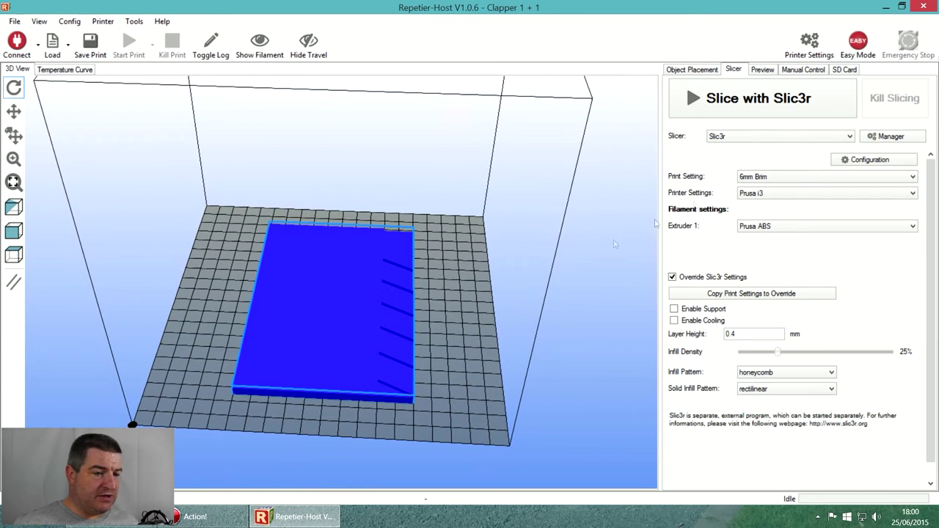
{"action": "left_click", "coordinate": [758, 112]}
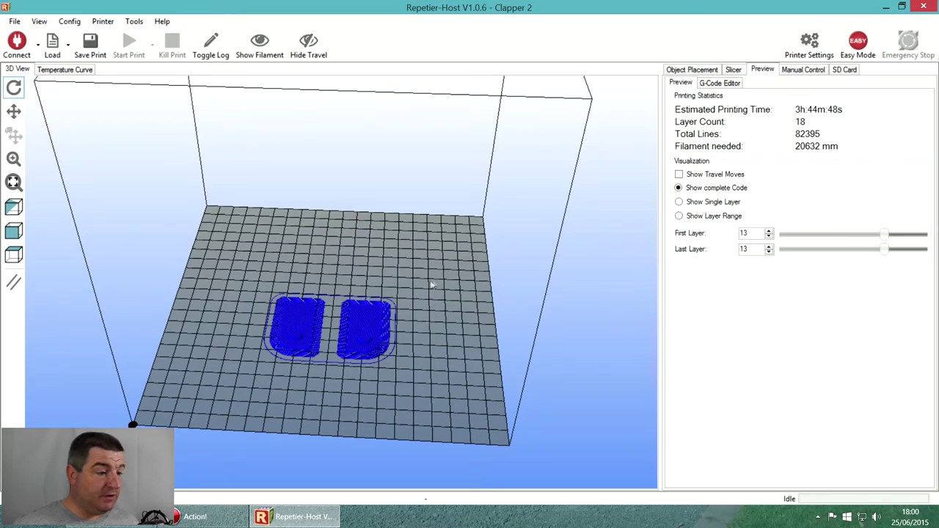
{"action": "left_click_drag", "start_coordinate": [405, 318], "coordinate": [719, 202]}
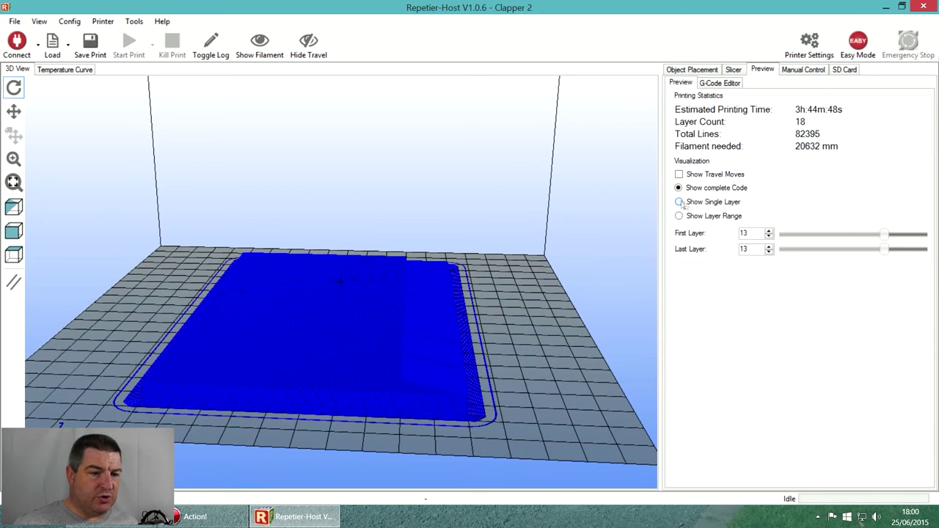
{"action": "left_click", "coordinate": [679, 203]}
{"action": "left_click_drag", "start_coordinate": [884, 233], "coordinate": [769, 233]}
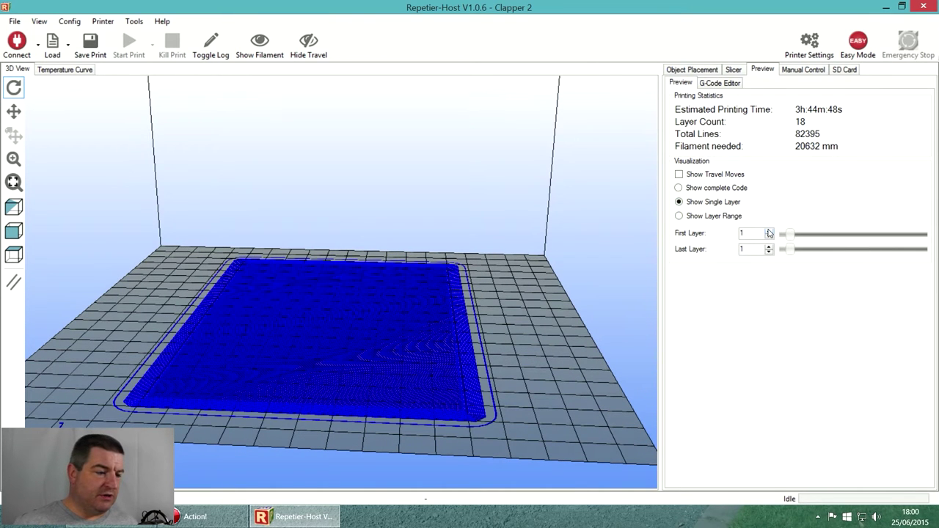
{"action": "left_click", "coordinate": [769, 232]}
{"action": "left_click", "coordinate": [769, 232]}
{"action": "left_click", "coordinate": [769, 231]}
{"action": "left_click", "coordinate": [769, 231]}
{"action": "left_click", "coordinate": [769, 231]}
{"action": "left_click", "coordinate": [769, 231]}
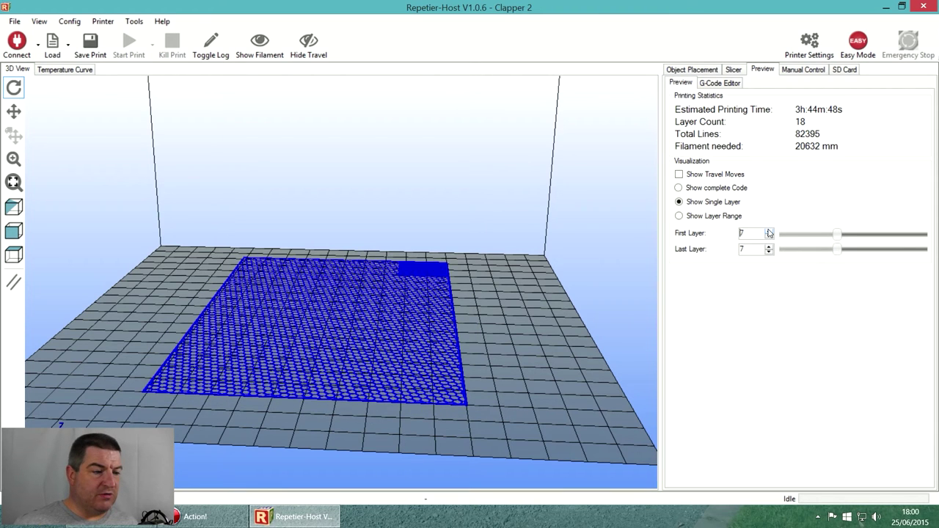
{"action": "left_click", "coordinate": [769, 231]}
{"action": "left_click", "coordinate": [770, 231]}
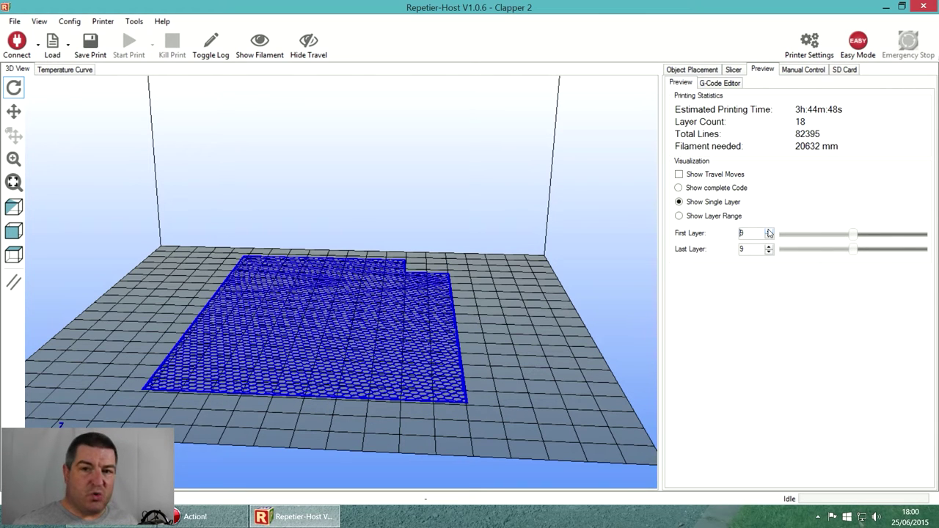
{"action": "left_click", "coordinate": [769, 231]}
{"action": "left_click", "coordinate": [769, 231]}
{"action": "left_click", "coordinate": [769, 231]}
{"action": "left_click", "coordinate": [769, 232]}
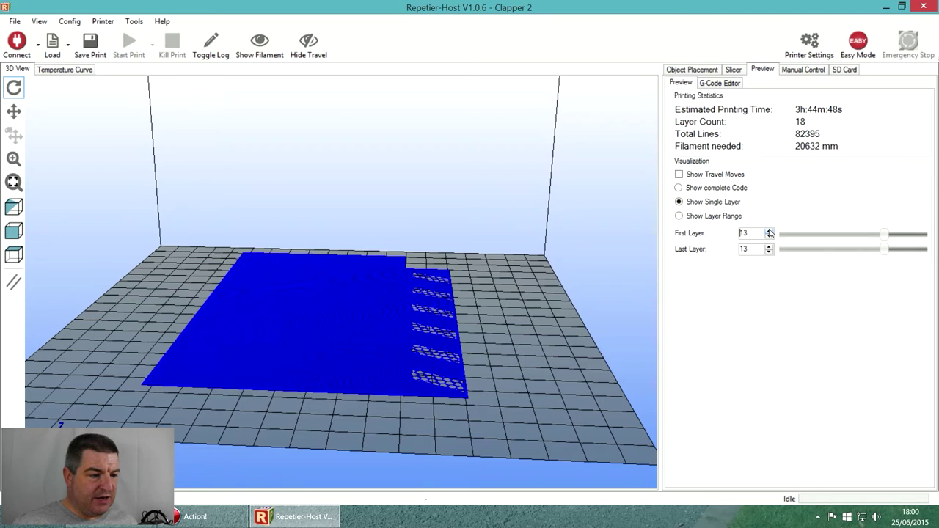
{"action": "left_click", "coordinate": [769, 231]}
{"action": "left_click", "coordinate": [770, 231]}
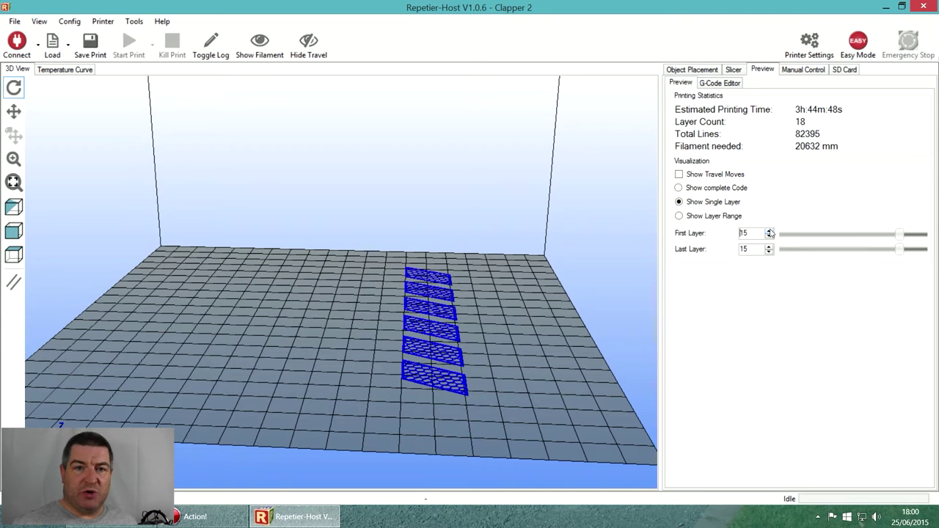
{"action": "left_click", "coordinate": [769, 231]}
{"action": "left_click", "coordinate": [769, 236]}
{"action": "left_click", "coordinate": [769, 236]}
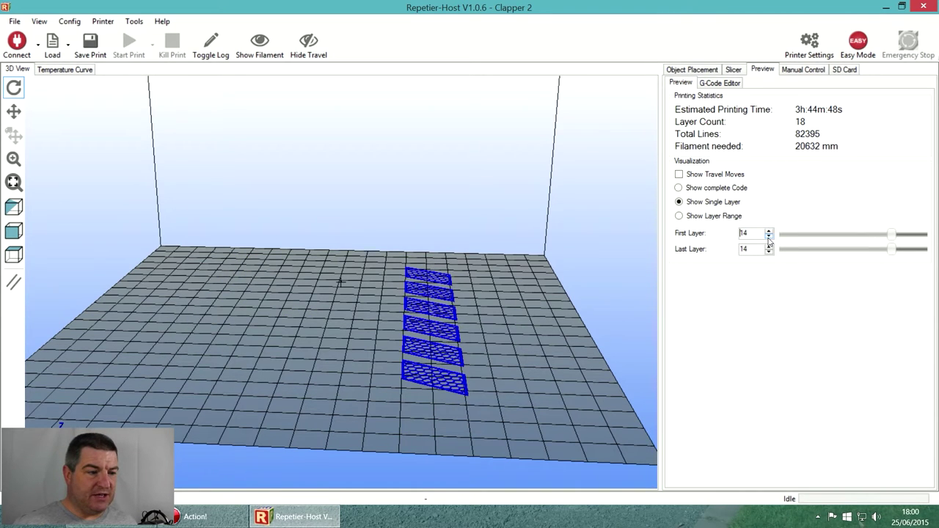
{"action": "left_click", "coordinate": [769, 235]}
{"action": "left_click", "coordinate": [770, 235]}
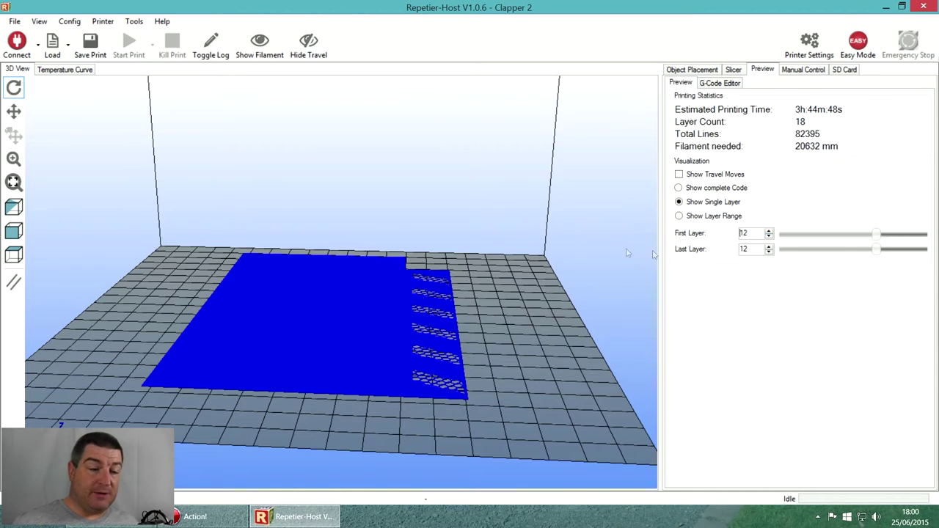
{"action": "left_click", "coordinate": [679, 188]}
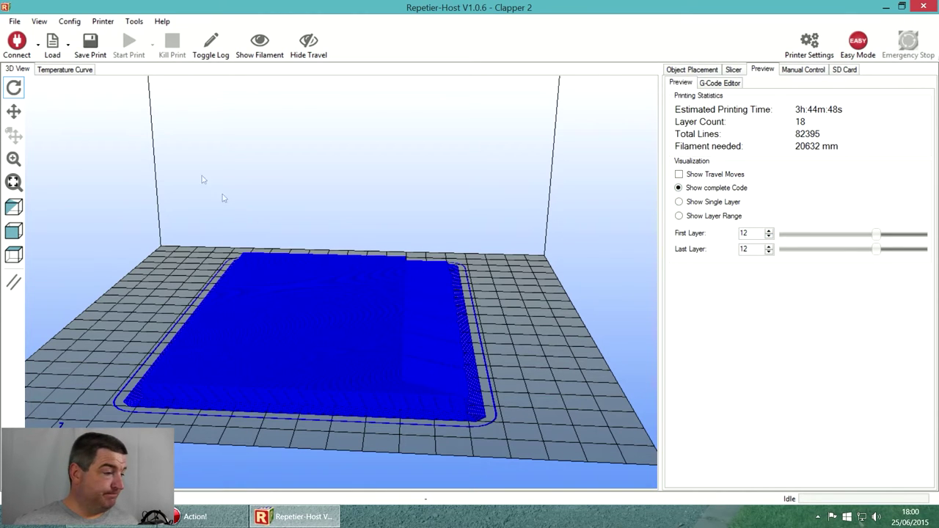
Step: Save Clapper 2's G-code to the Desktop as PClap2N.gco, adapted from the PClap1.gco name
{"action": "left_click", "coordinate": [91, 44]}
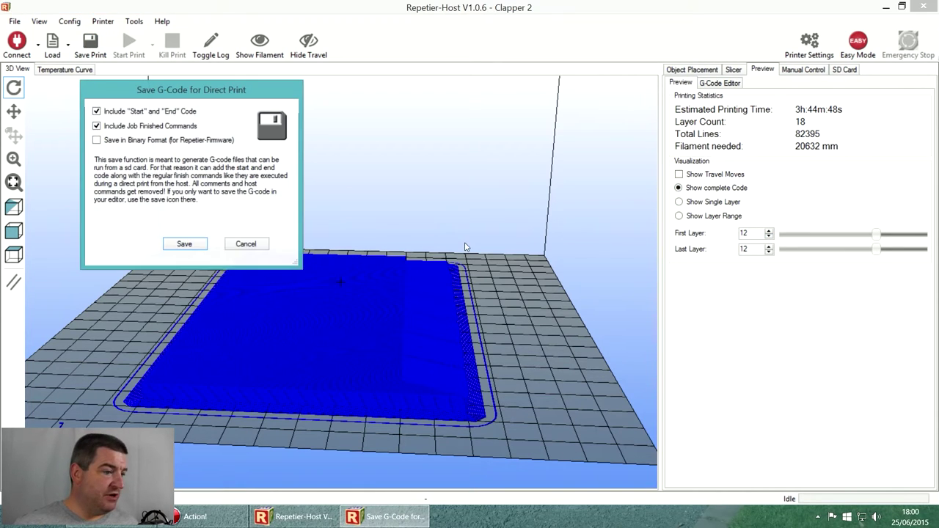
{"action": "left_click", "coordinate": [185, 244]}
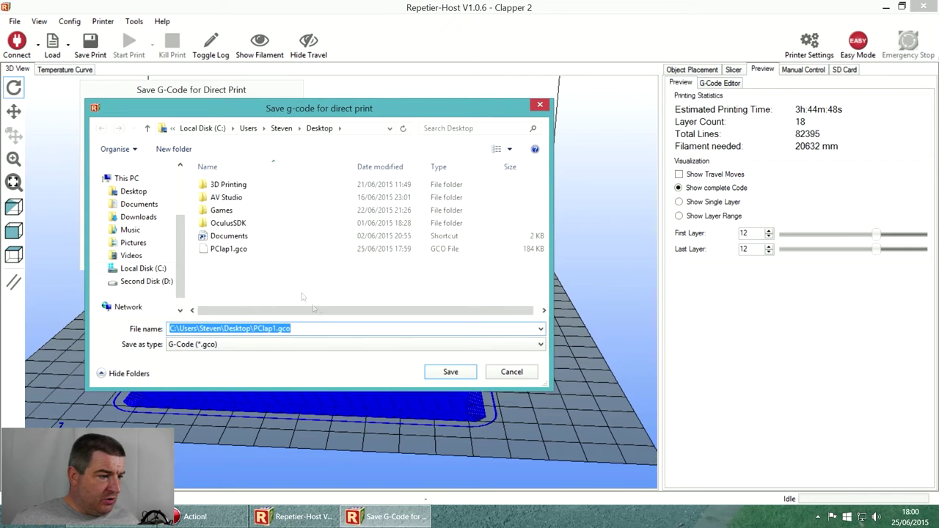
{"action": "left_click", "coordinate": [228, 249]}
{"action": "double_click", "coordinate": [189, 328]}
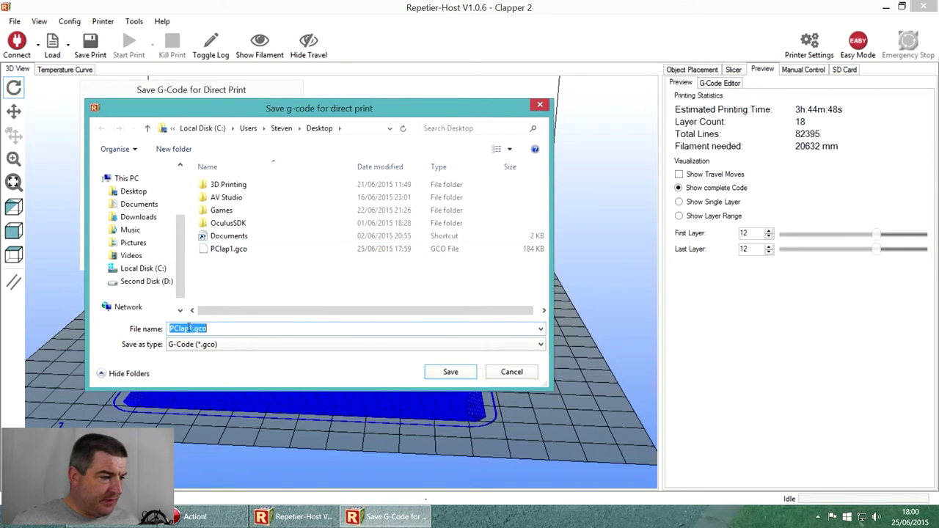
{"action": "left_click", "coordinate": [246, 335]}
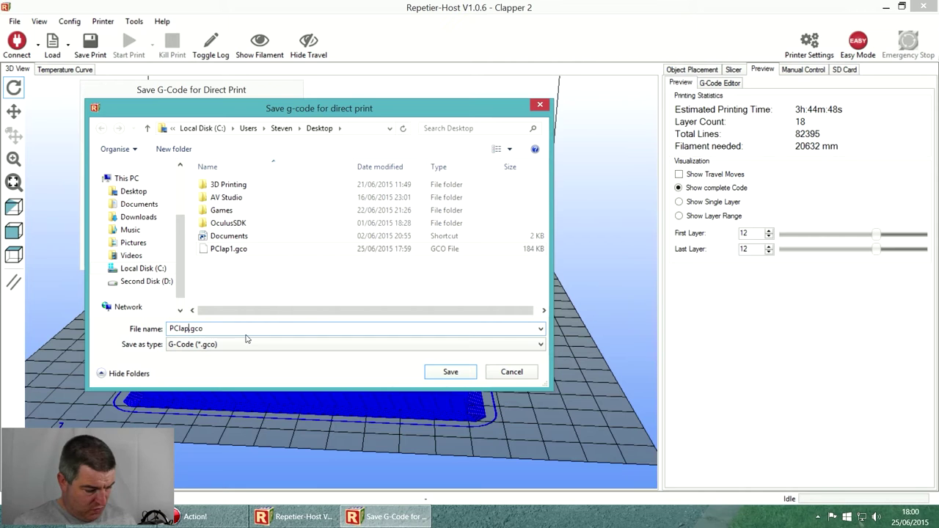
{"action": "type", "text": "N"}
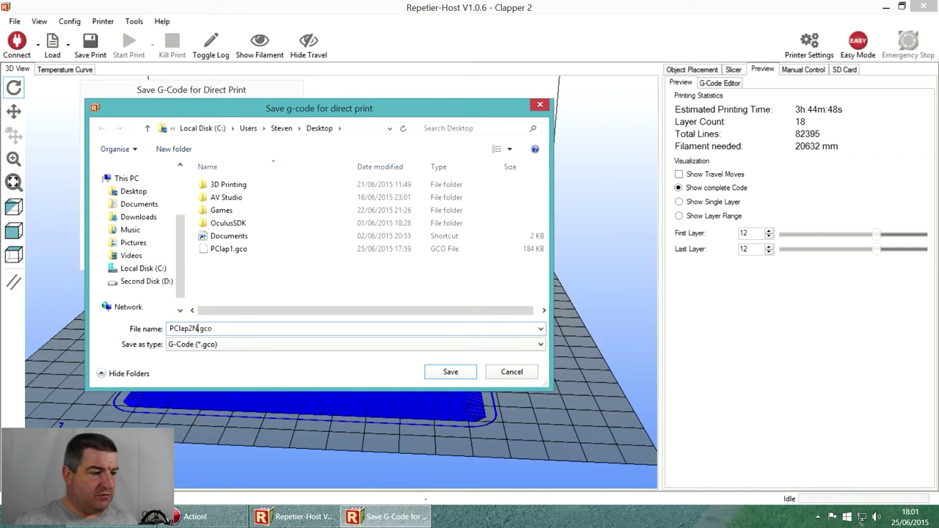
{"action": "key", "text": "Return"}
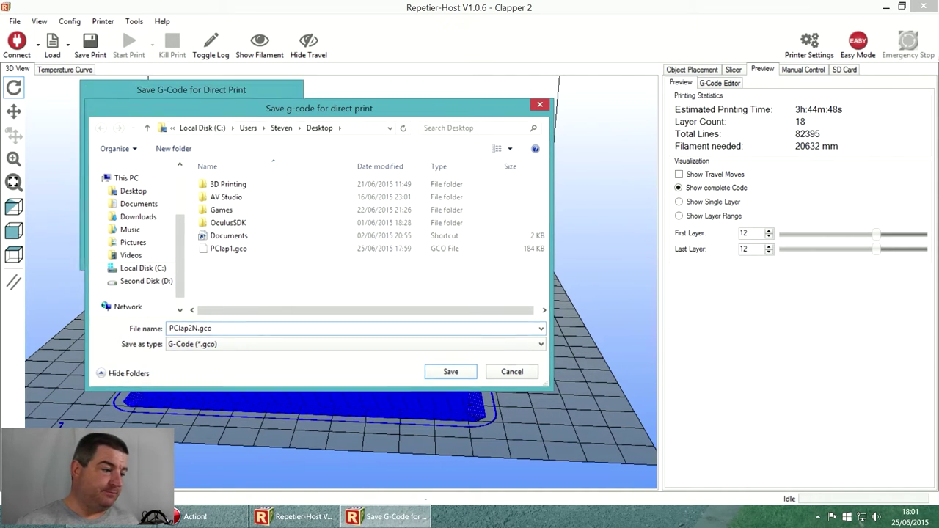
{"action": "left_click", "coordinate": [692, 69]}
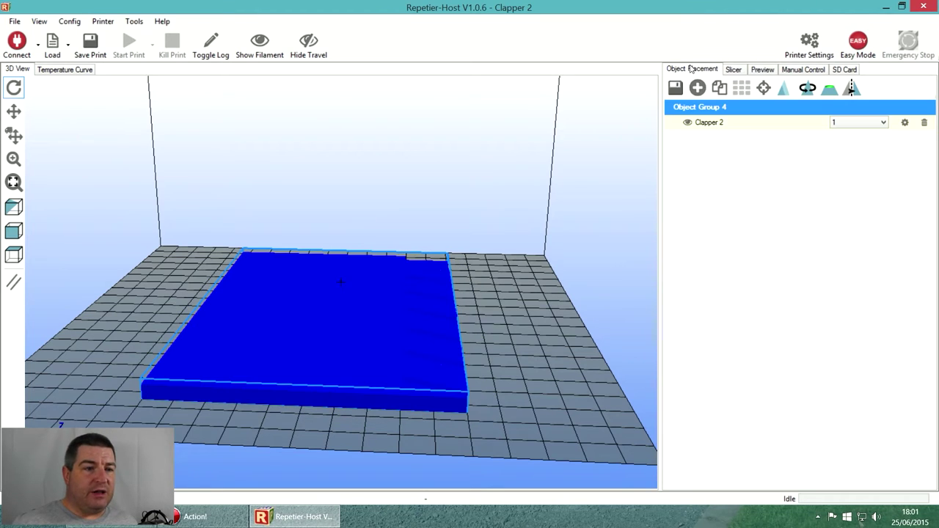
Step: Delete the Clapper 2 object and load a fresh Clapper 2.stl onto the plate
{"action": "left_click", "coordinate": [925, 122]}
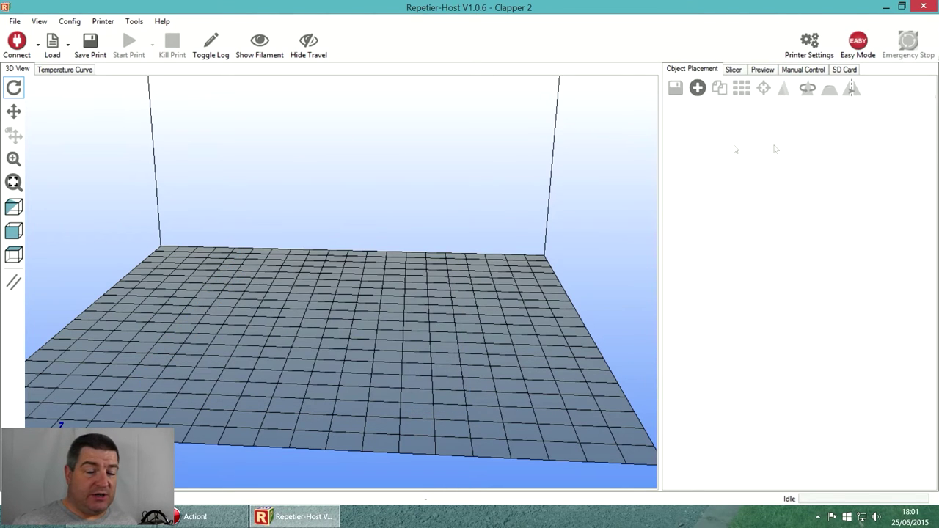
{"action": "left_click", "coordinate": [698, 88]}
{"action": "left_click", "coordinate": [168, 164]}
{"action": "double_click", "coordinate": [165, 164]}
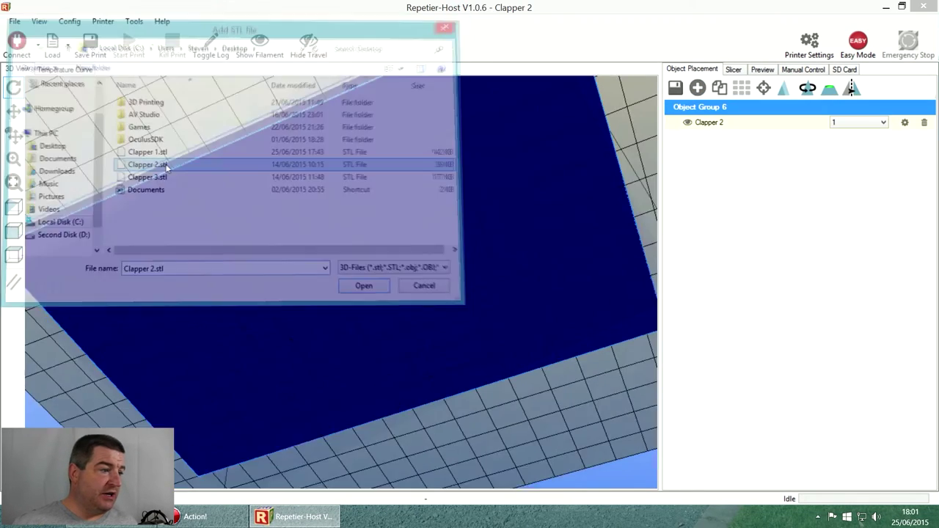
Step: Orbit and zoom the 3D view to inspect the newly loaded Clapper 2
{"action": "left_click_drag", "start_coordinate": [177, 168], "coordinate": [539, 294]}
{"action": "scroll", "coordinate": [323, 270], "scroll_direction": "down", "scroll_amount": 10}
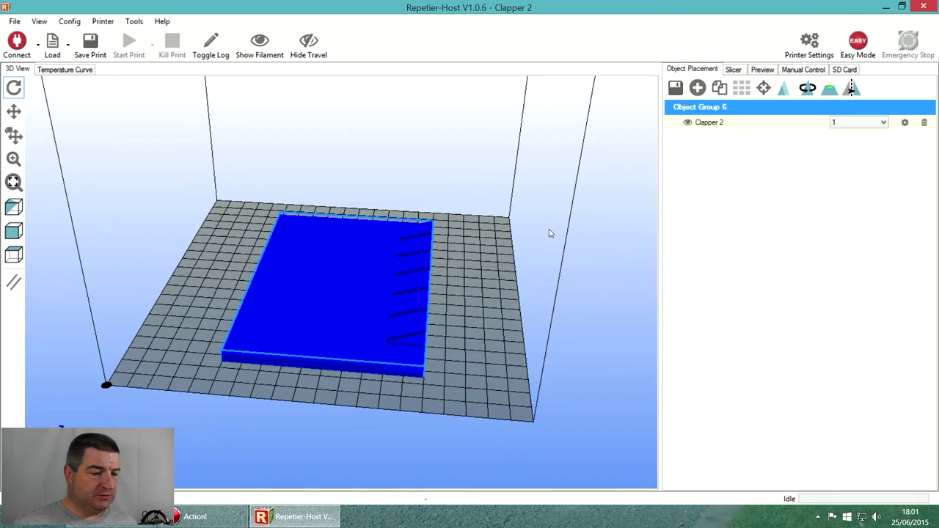
{"action": "left_click_drag", "start_coordinate": [318, 289], "coordinate": [387, 353]}
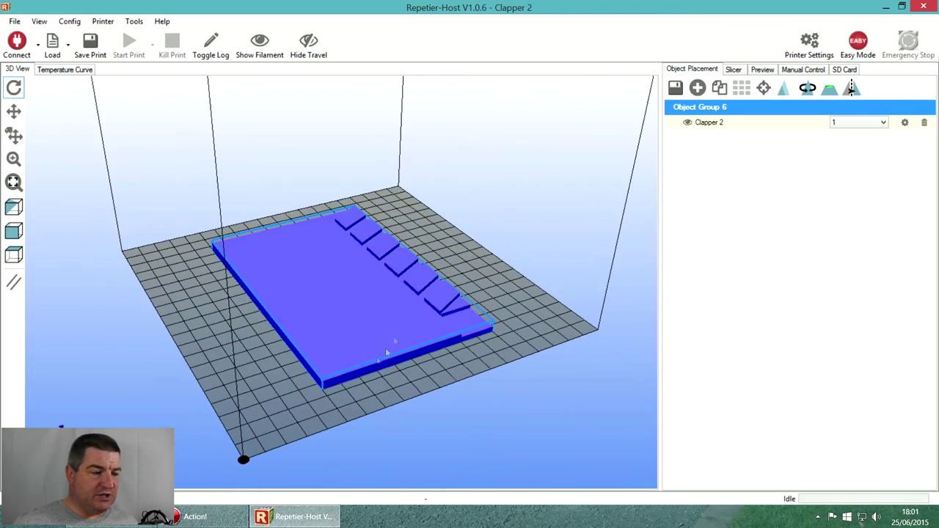
{"action": "left_click_drag", "start_coordinate": [367, 299], "coordinate": [362, 291]}
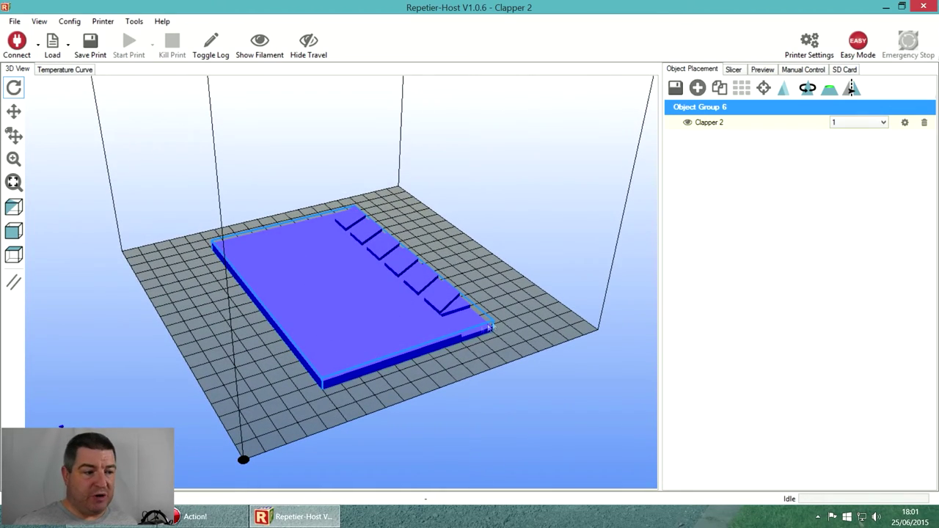
{"action": "scroll", "coordinate": [469, 334], "scroll_direction": "up", "scroll_amount": 3}
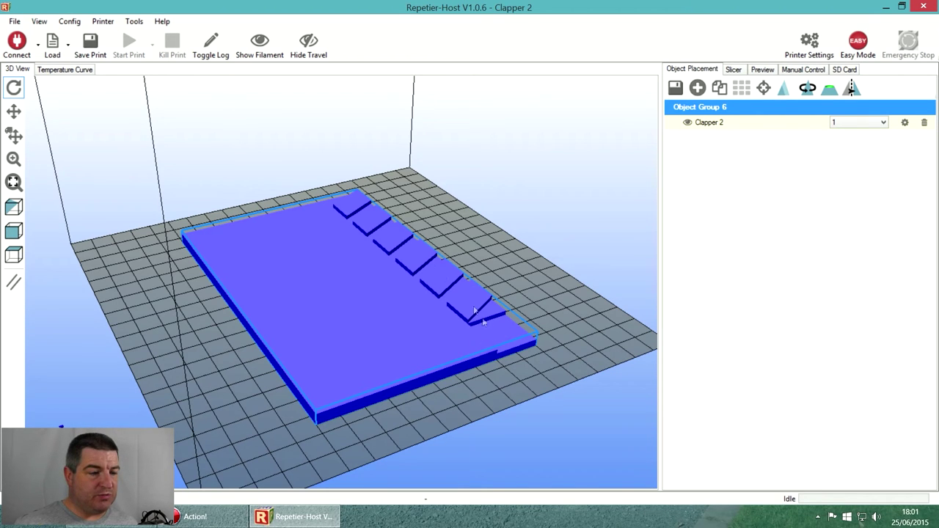
{"action": "left_click_drag", "start_coordinate": [355, 337], "coordinate": [547, 254]}
Step: Re-slice Clapper 2 with Slic3r and check the new toolpaths
{"action": "left_click", "coordinate": [733, 70]}
{"action": "left_click", "coordinate": [742, 112]}
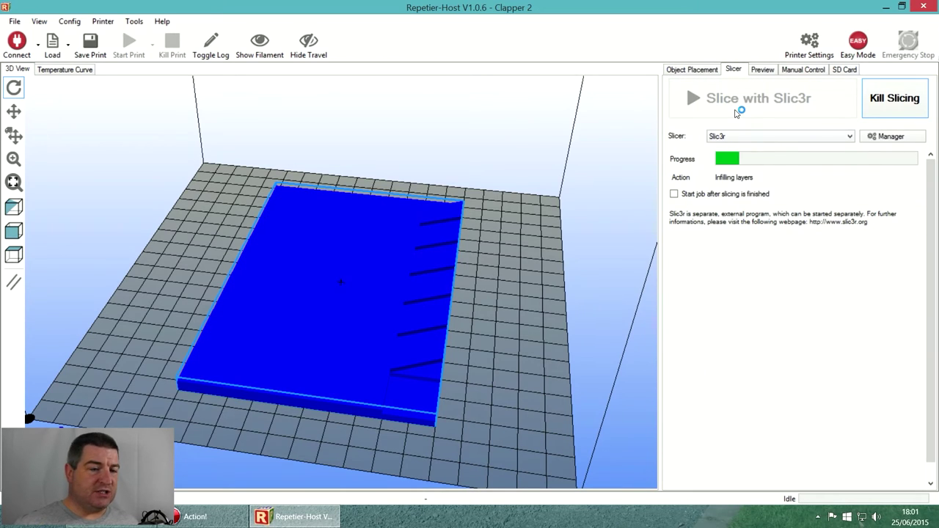
{"action": "left_click_drag", "start_coordinate": [608, 158], "coordinate": [441, 264]}
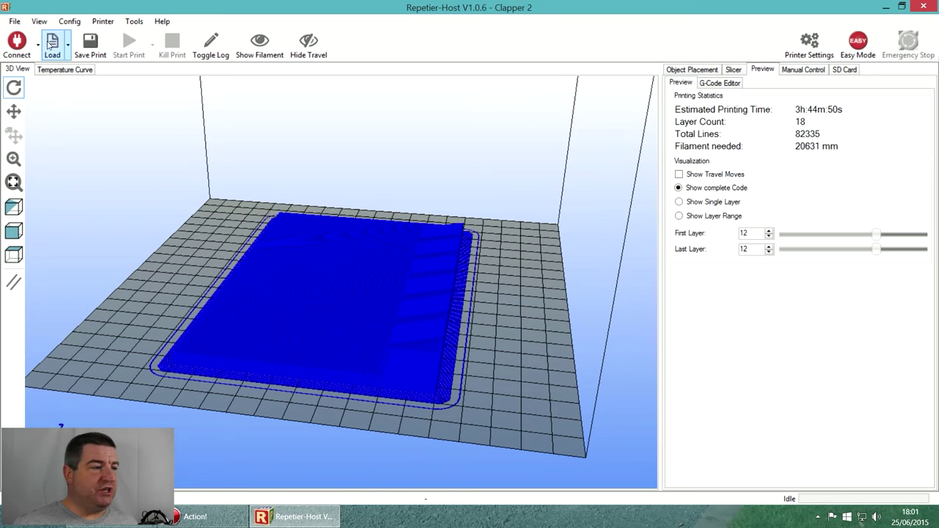
Step: Save the mirrored part 2 G-code to the Desktop as PClap2M.gco
{"action": "left_click", "coordinate": [91, 44]}
{"action": "left_click", "coordinate": [200, 261]}
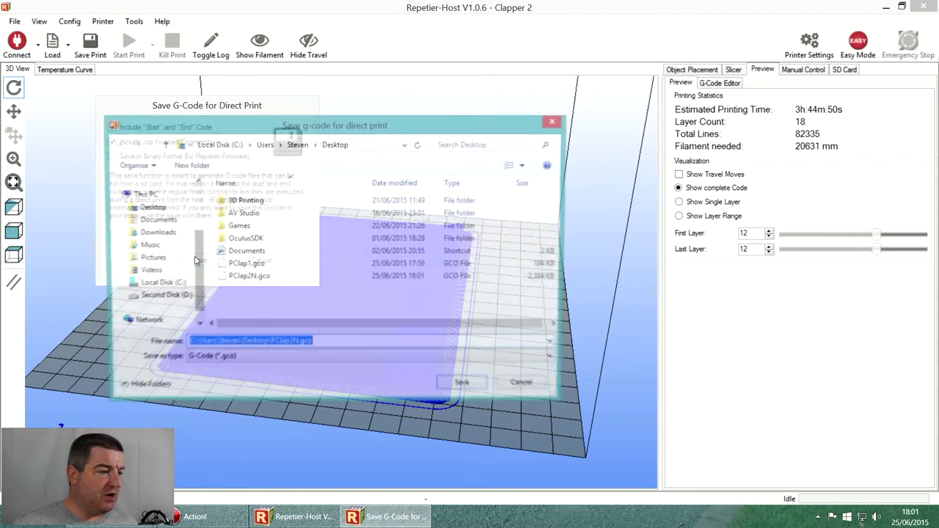
{"action": "left_click", "coordinate": [242, 278]}
{"action": "left_click", "coordinate": [229, 347]}
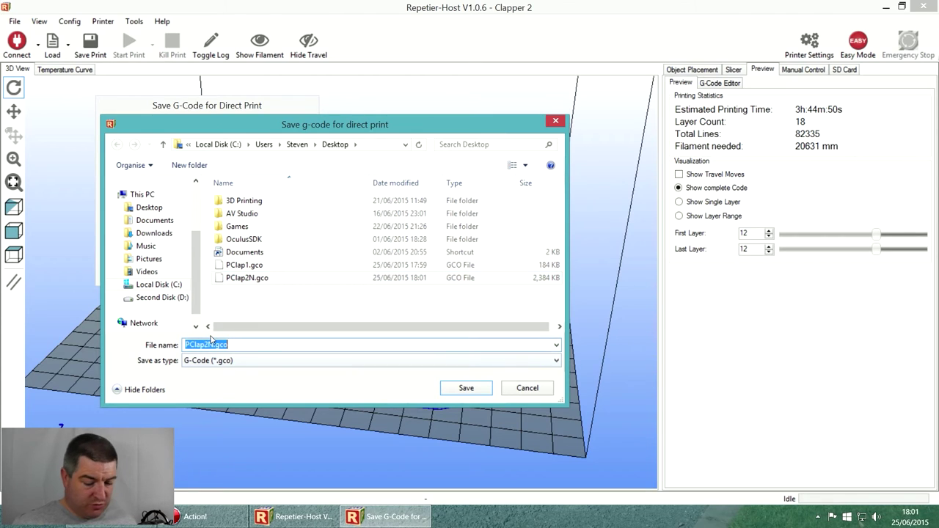
{"action": "key", "text": "End"}
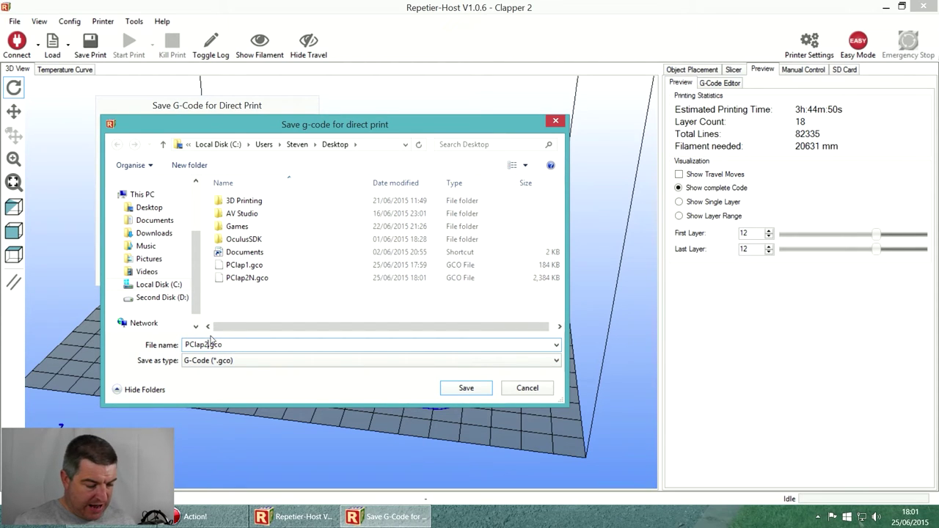
{"action": "type", "text": "M"}
{"action": "key", "text": "Return"}
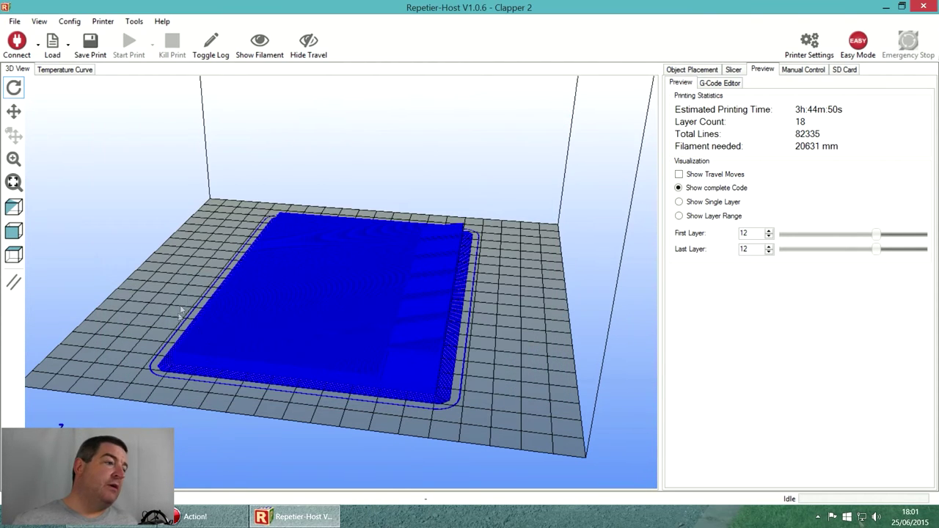
{"action": "left_click_drag", "start_coordinate": [314, 311], "coordinate": [352, 309]}
{"action": "left_click", "coordinate": [691, 69]}
Step: Swap Clapper 2 for Clapper 3.stl, add one copy and mirror it
{"action": "left_click", "coordinate": [926, 127]}
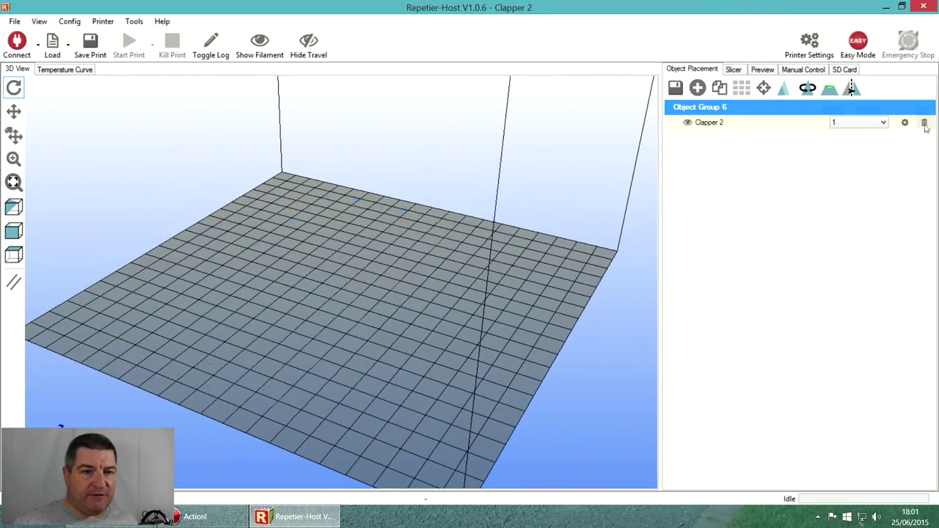
{"action": "left_click", "coordinate": [699, 87]}
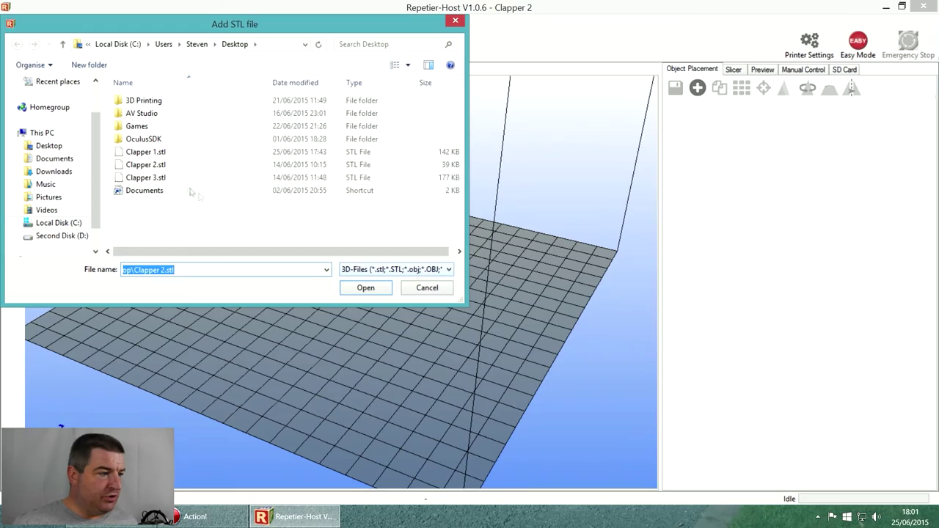
{"action": "left_click", "coordinate": [145, 178]}
{"action": "left_click", "coordinate": [364, 288]}
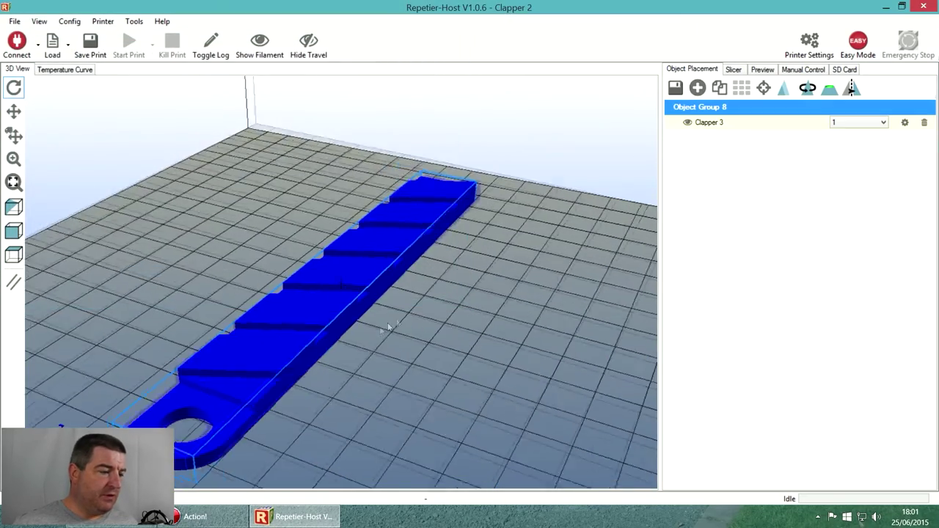
{"action": "left_click_drag", "start_coordinate": [389, 328], "coordinate": [334, 301]}
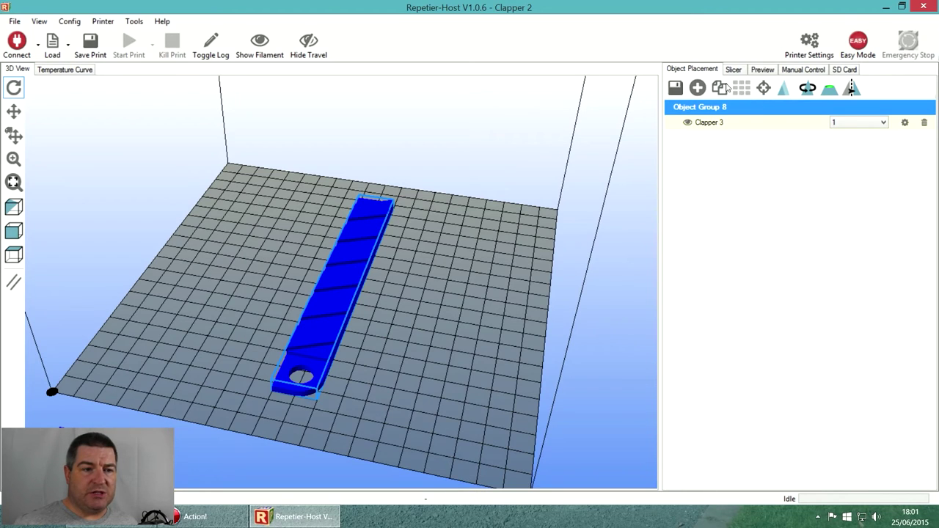
{"action": "left_click", "coordinate": [719, 87]}
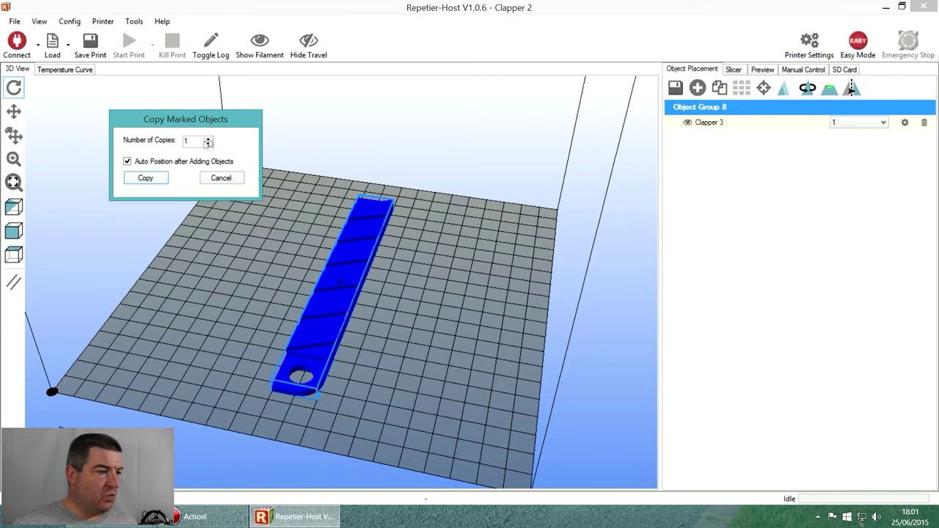
{"action": "left_click", "coordinate": [145, 178]}
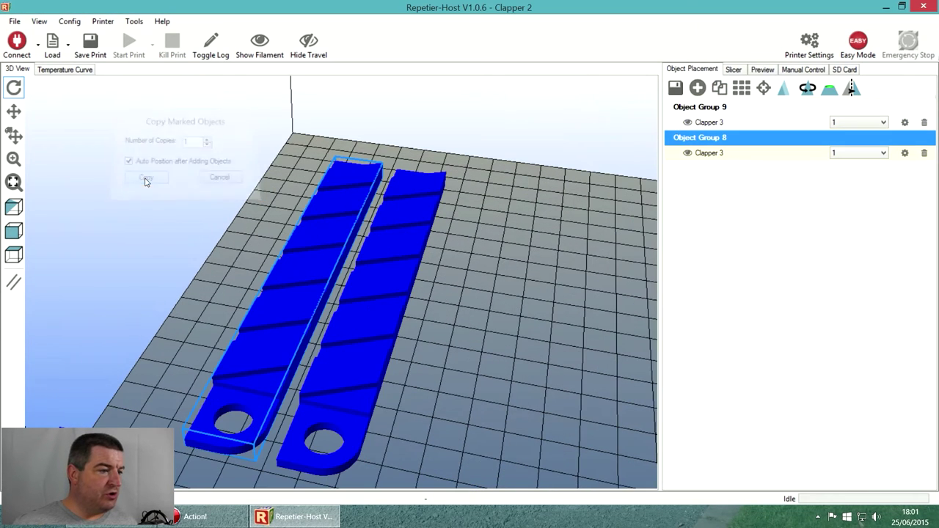
{"action": "left_click", "coordinate": [852, 88]}
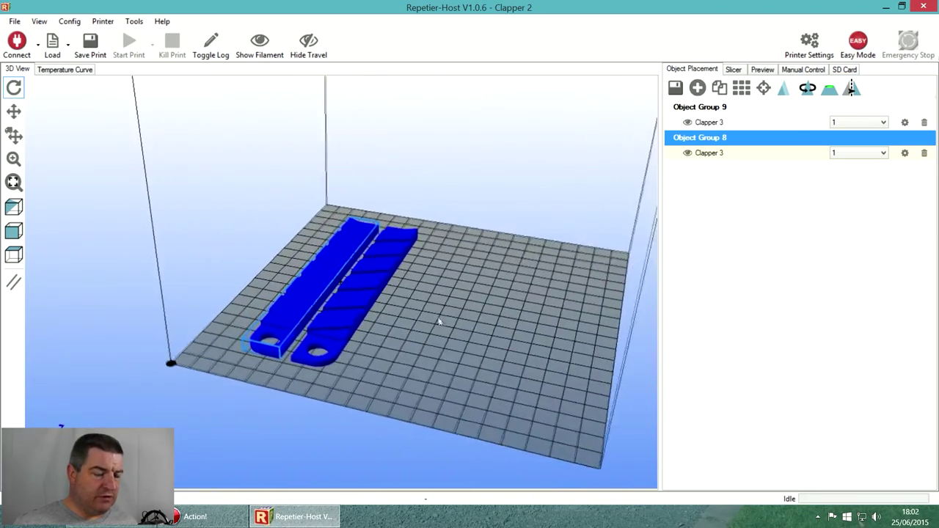
Step: Arrange the two Clapper 3 arms side by side on the bed
{"action": "left_click_drag", "start_coordinate": [381, 293], "coordinate": [509, 311]}
{"action": "left_click", "coordinate": [383, 312]}
{"action": "left_click_drag", "start_coordinate": [383, 312], "coordinate": [395, 306]}
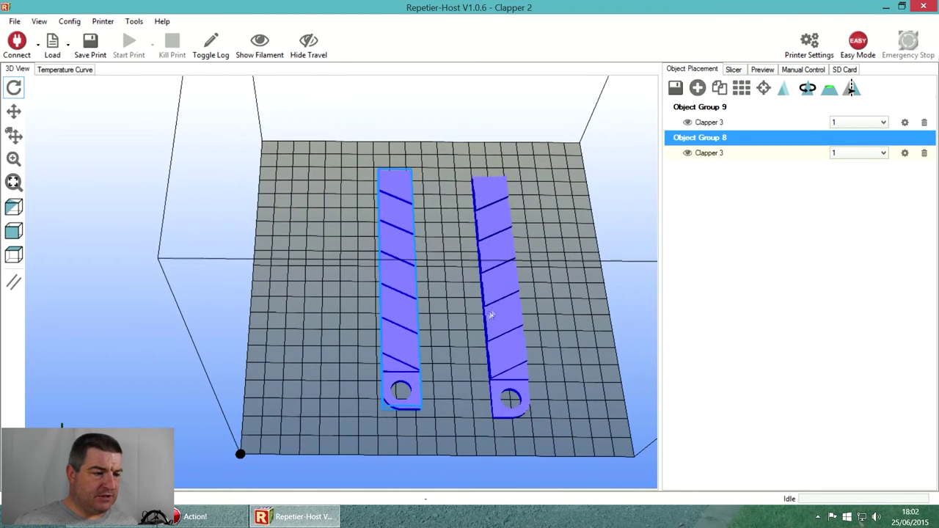
{"action": "left_click_drag", "start_coordinate": [493, 295], "coordinate": [468, 301]}
{"action": "left_click", "coordinate": [397, 296]}
{"action": "left_click_drag", "start_coordinate": [398, 298], "coordinate": [391, 296]}
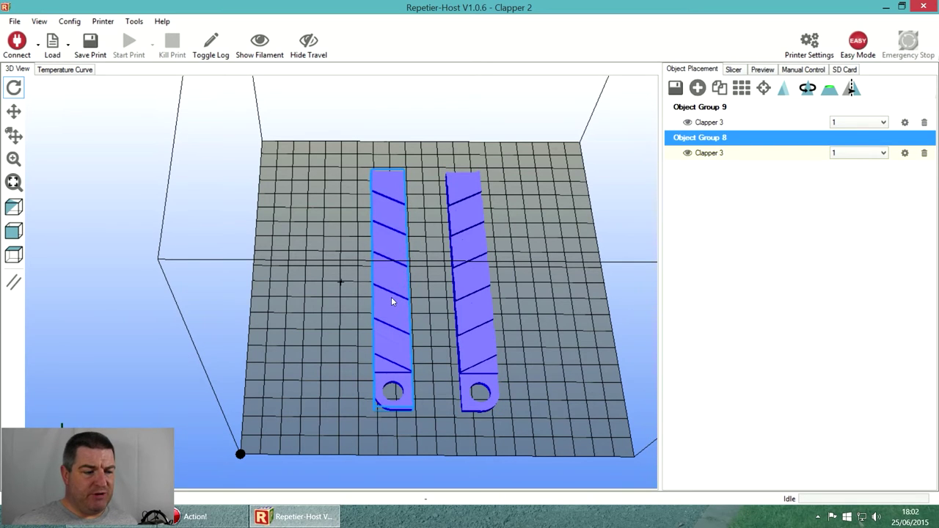
{"action": "left_click", "coordinate": [465, 298]}
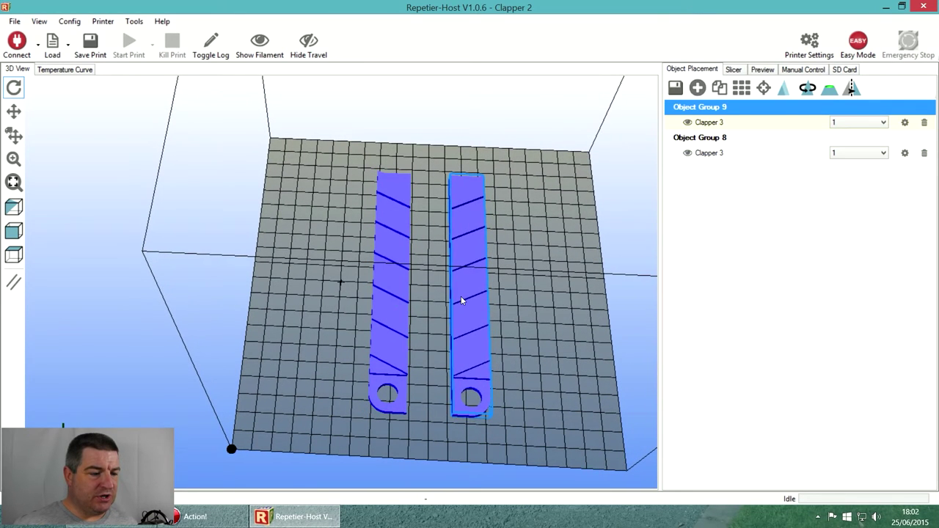
{"action": "left_click_drag", "start_coordinate": [403, 296], "coordinate": [409, 296]}
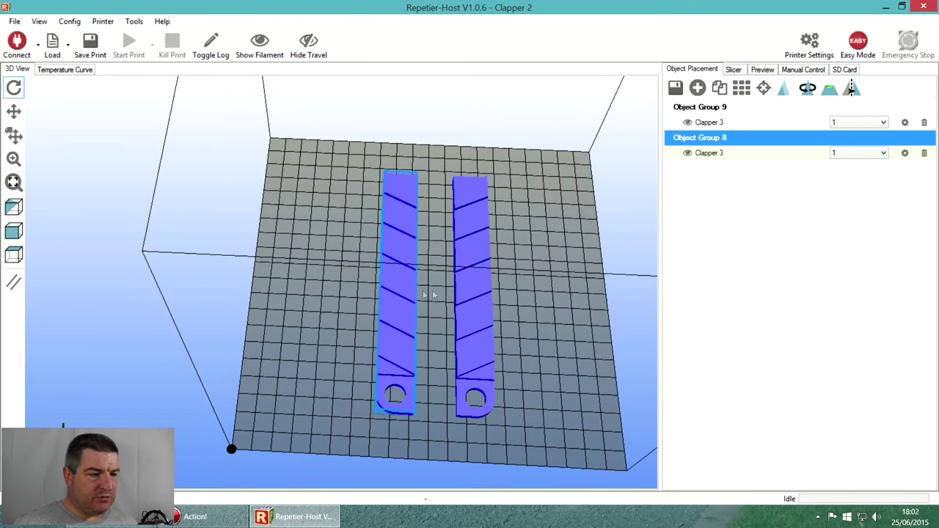
{"action": "left_click", "coordinate": [477, 294]}
{"action": "left_click_drag", "start_coordinate": [477, 294], "coordinate": [433, 294]}
{"action": "left_click", "coordinate": [733, 69]}
Step: Slice both arms with Slic3r and switch the preview to single layers from layer 0
{"action": "left_click", "coordinate": [722, 102]}
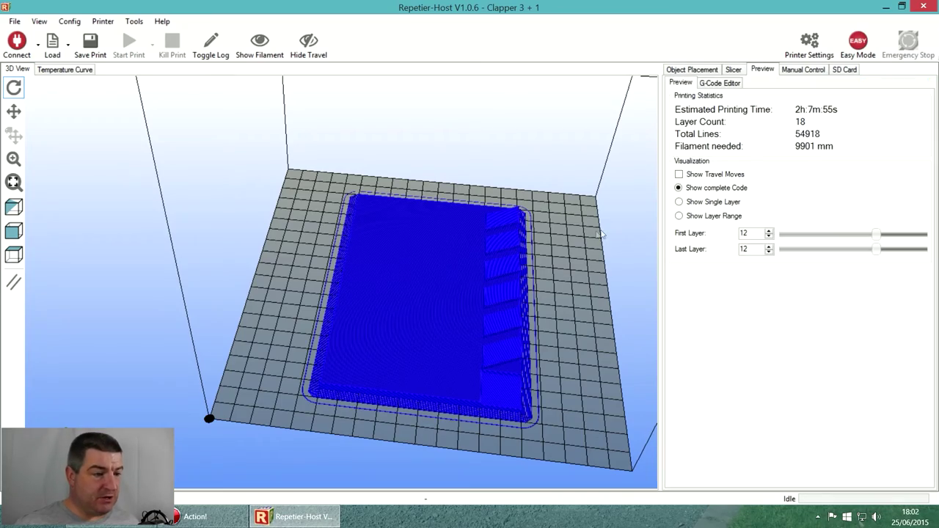
{"action": "left_click_drag", "start_coordinate": [423, 403], "coordinate": [352, 396]}
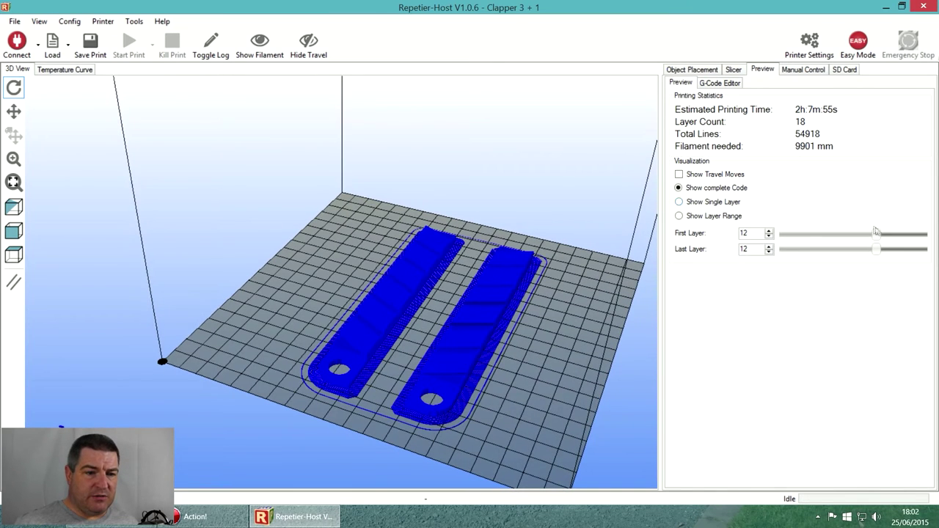
{"action": "left_click_drag", "start_coordinate": [878, 233], "coordinate": [783, 234]}
{"action": "left_click", "coordinate": [679, 202]}
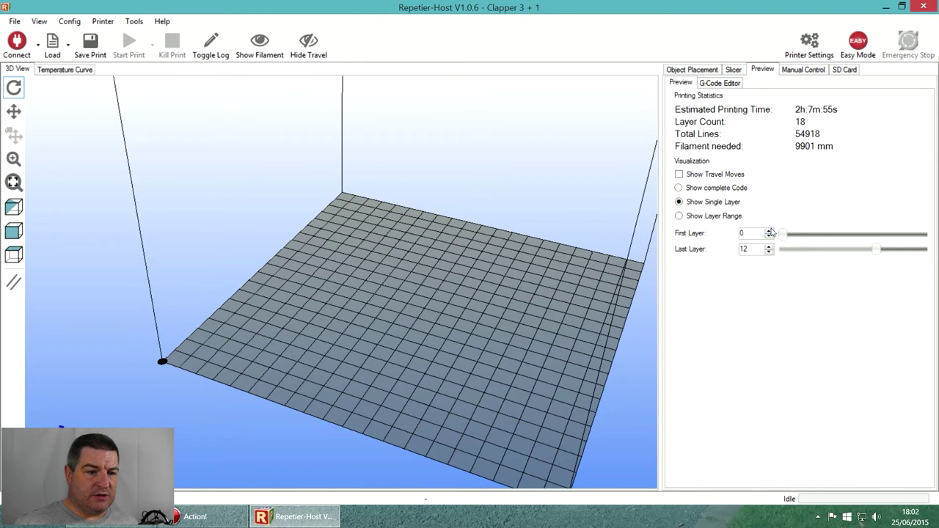
Step: Step through the layers up to layer 18, then show the complete code again
{"action": "left_click", "coordinate": [769, 231]}
{"action": "left_click", "coordinate": [769, 231]}
{"action": "left_click", "coordinate": [769, 230]}
{"action": "left_click", "coordinate": [769, 231]}
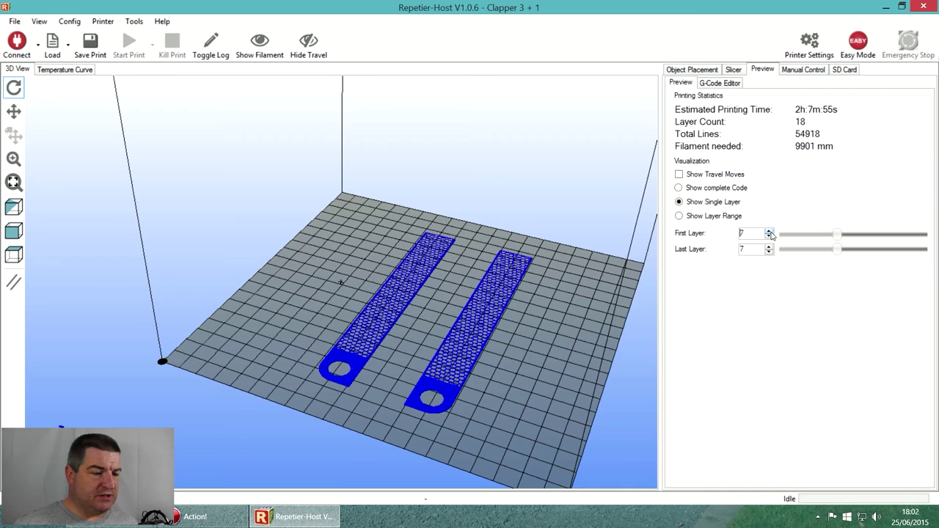
{"action": "left_click", "coordinate": [769, 231]}
{"action": "left_click", "coordinate": [769, 231]}
{"action": "left_click", "coordinate": [770, 231]}
{"action": "left_click", "coordinate": [769, 231]}
{"action": "left_click", "coordinate": [769, 231]}
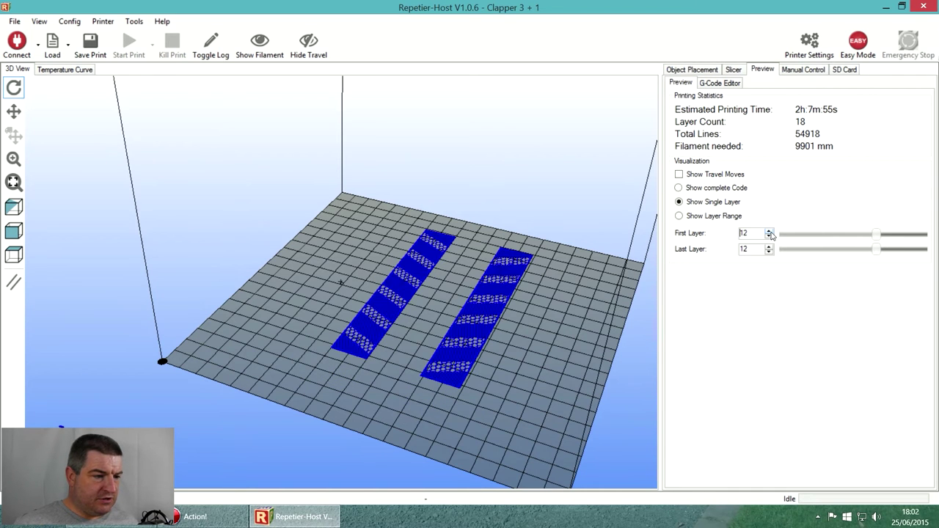
{"action": "left_click", "coordinate": [769, 232]}
{"action": "left_click", "coordinate": [769, 231]}
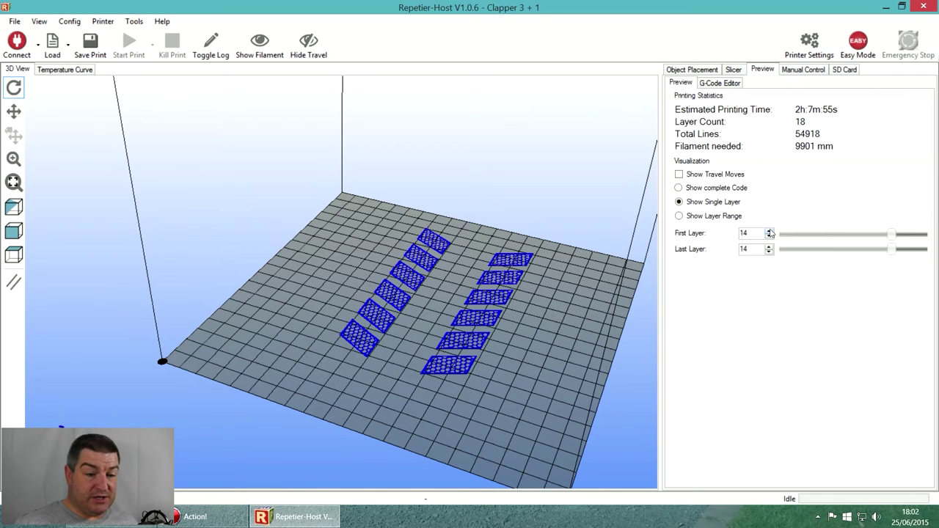
{"action": "left_click", "coordinate": [769, 231]}
{"action": "left_click", "coordinate": [769, 231]}
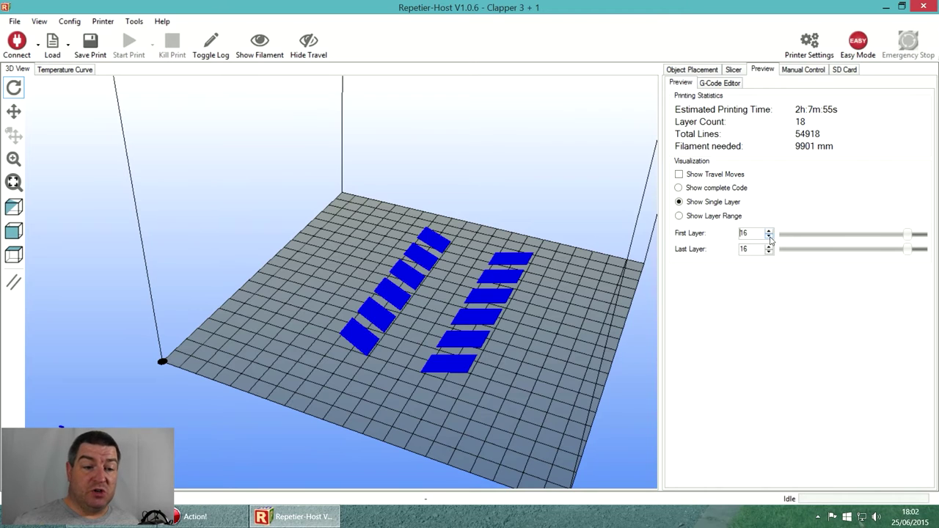
{"action": "left_click", "coordinate": [769, 236]}
{"action": "left_click", "coordinate": [770, 232]}
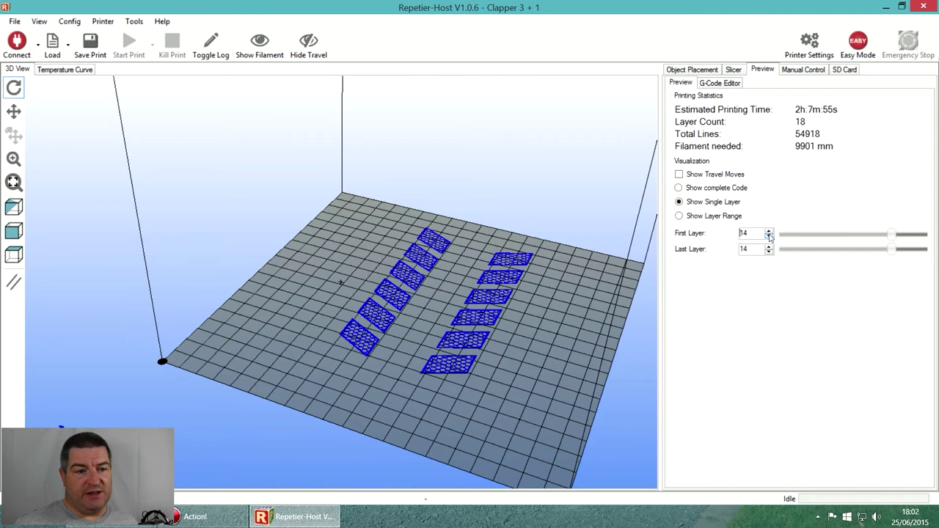
{"action": "left_click", "coordinate": [770, 232]}
{"action": "left_click", "coordinate": [769, 231]}
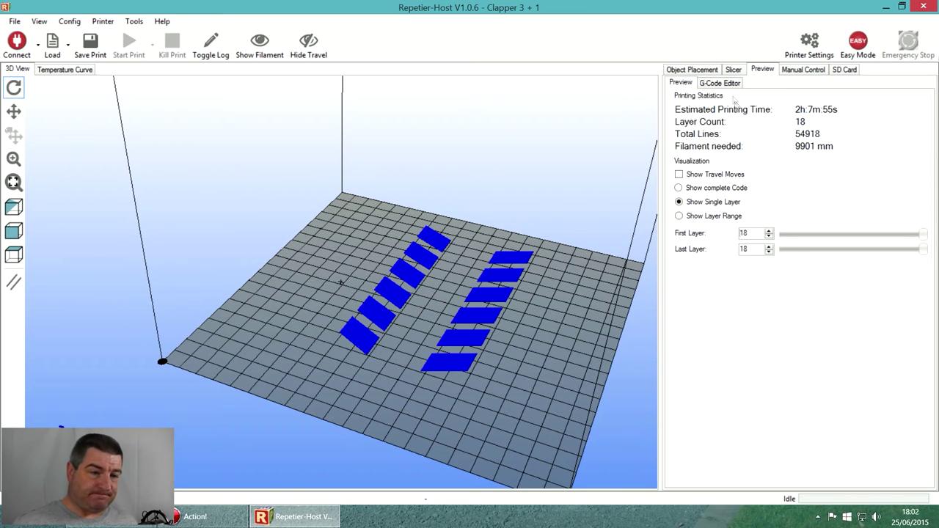
{"action": "left_click", "coordinate": [678, 188]}
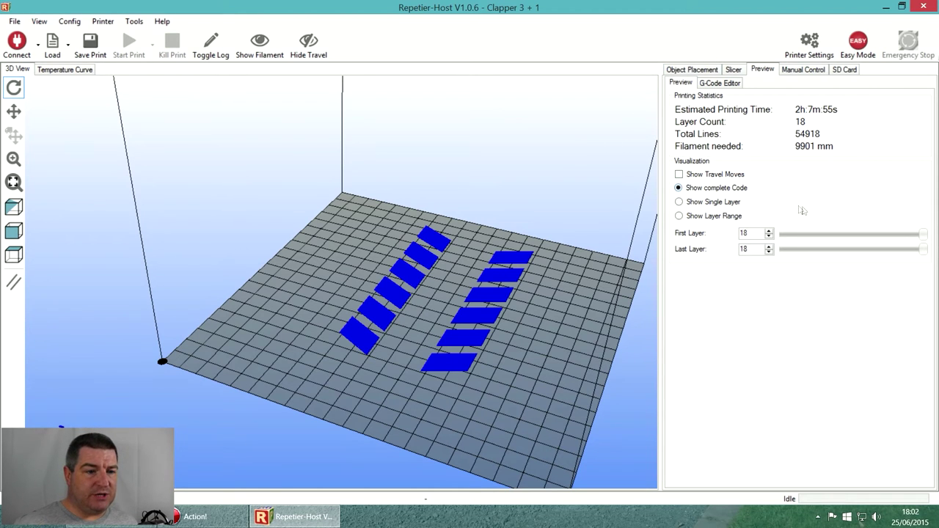
Step: Save the two arms' G-code to the Desktop under a name edited from PClap1.gco
{"action": "left_click", "coordinate": [100, 58]}
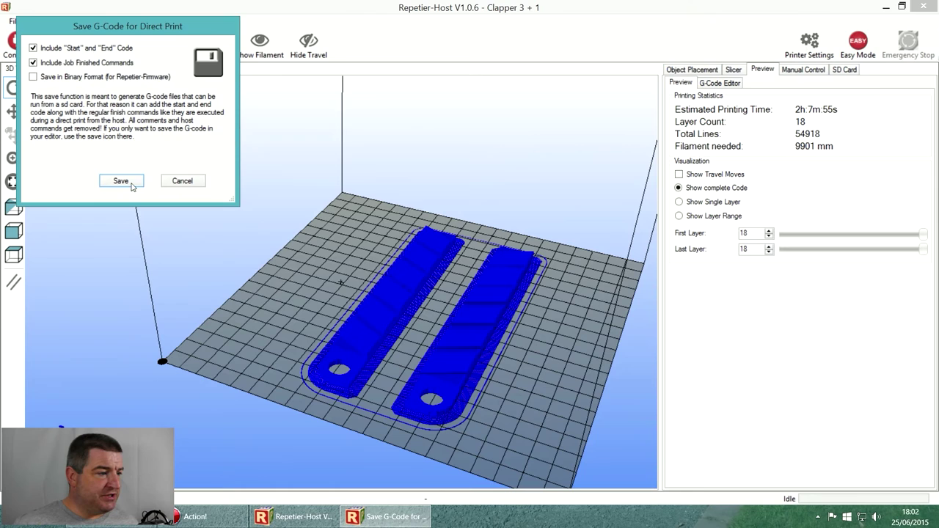
{"action": "left_click", "coordinate": [121, 179]}
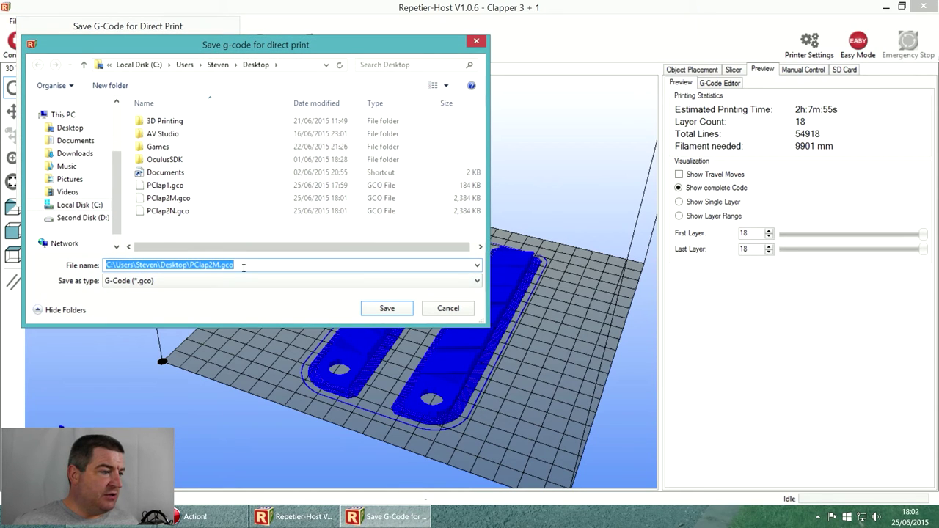
{"action": "left_click", "coordinate": [165, 186]}
{"action": "left_click", "coordinate": [127, 265]}
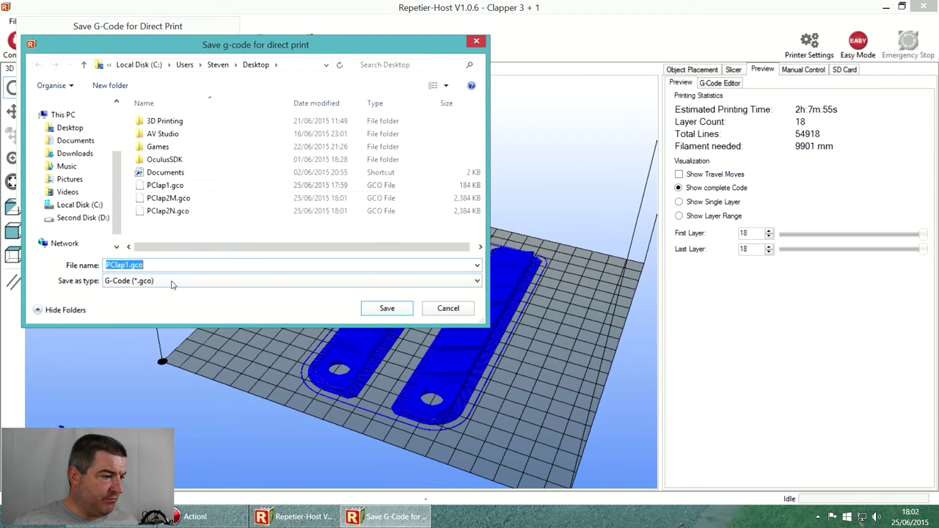
{"action": "key", "text": "End"}
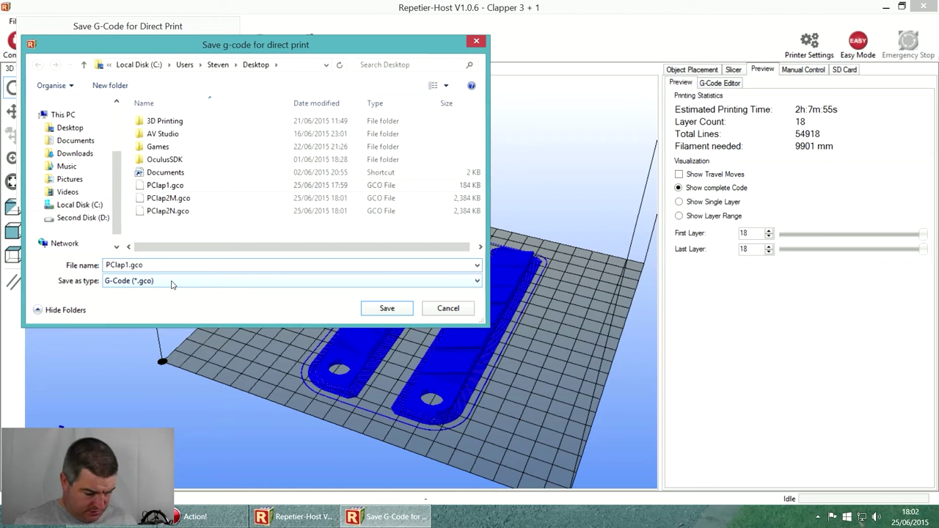
{"action": "key", "text": "Return"}
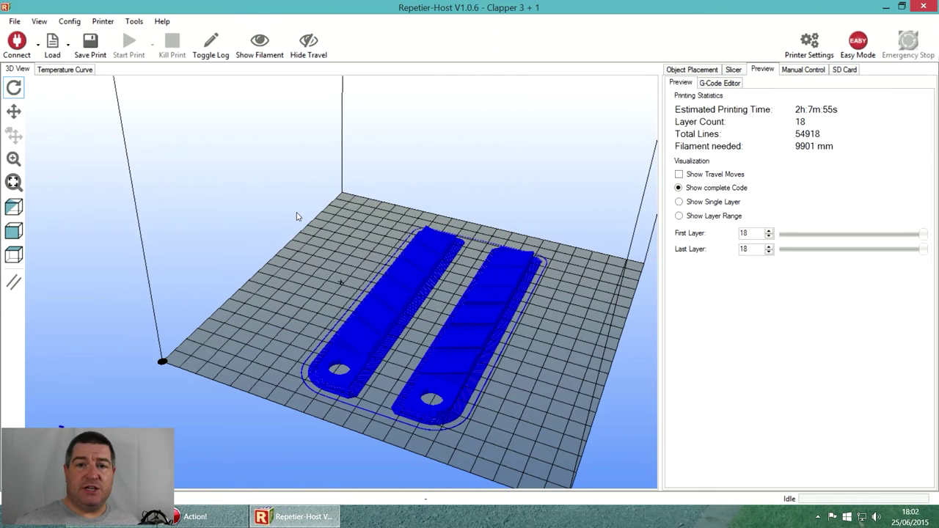